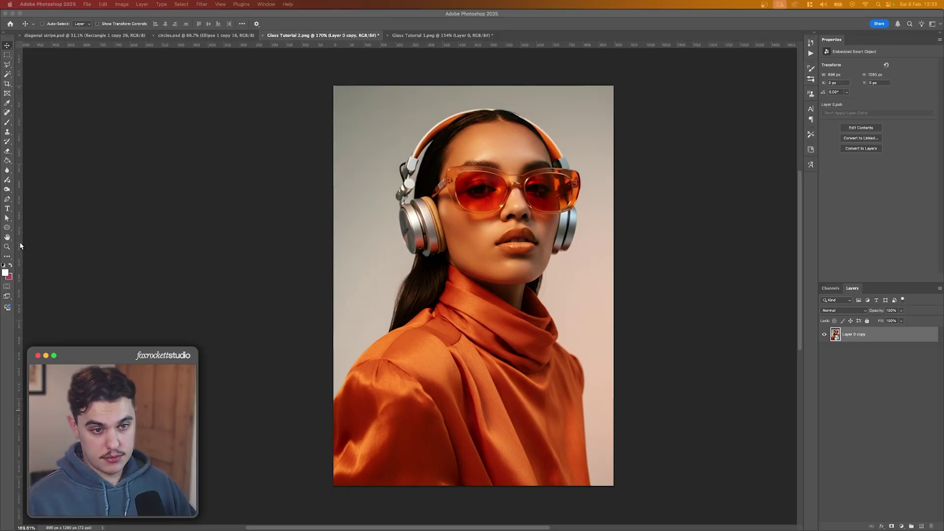
Step: Draw a circle about 381 px wide and move it over the left side of her collar
click(8, 228)
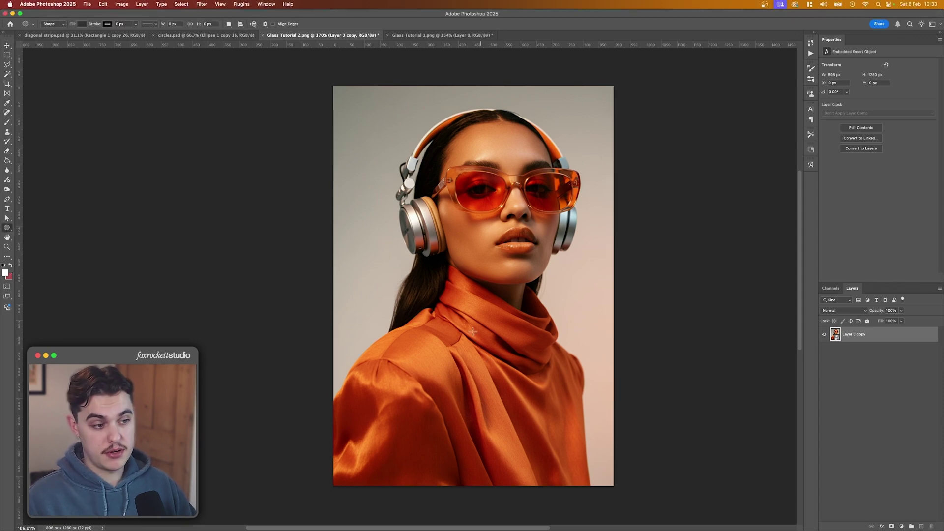
drag(399, 288, 559, 404)
key(v)
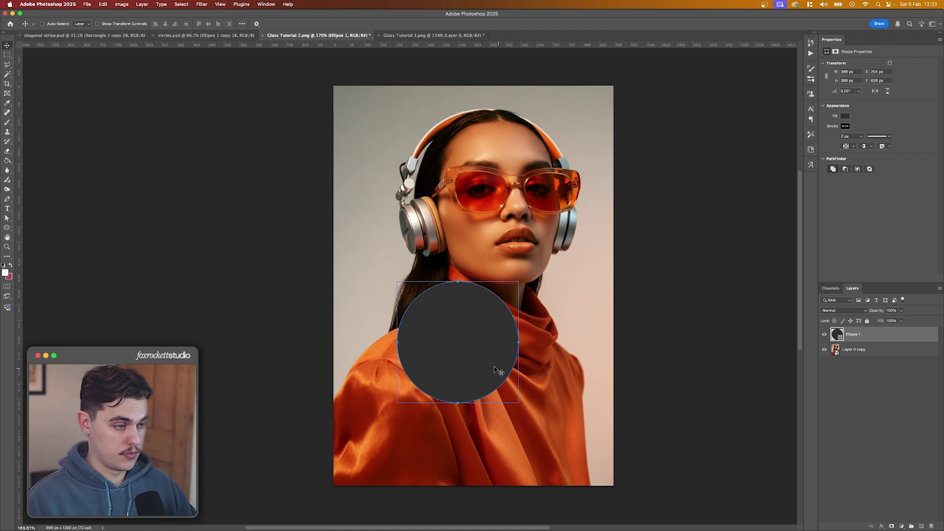
drag(491, 365, 464, 362)
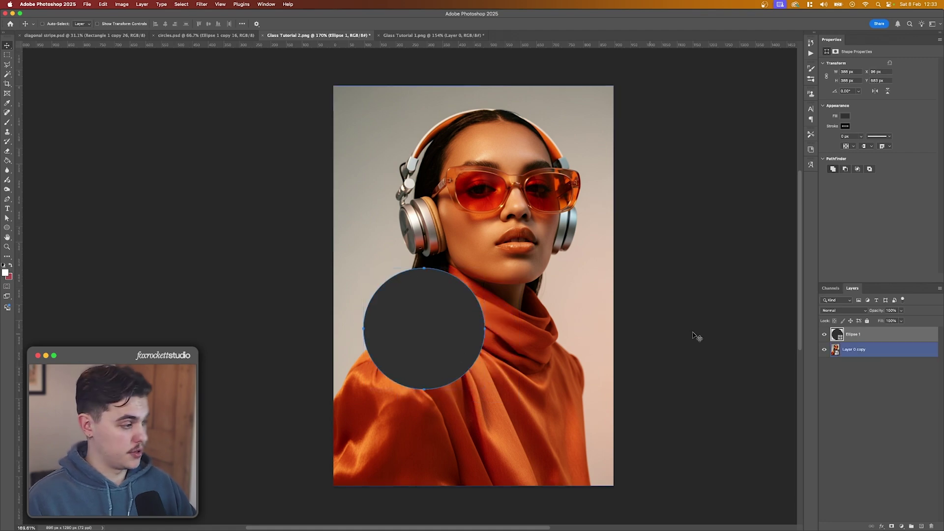
Step: Duplicate Layer 0 copy, place the copy above Ellipse 1, and clip it into the circle
click(866, 352)
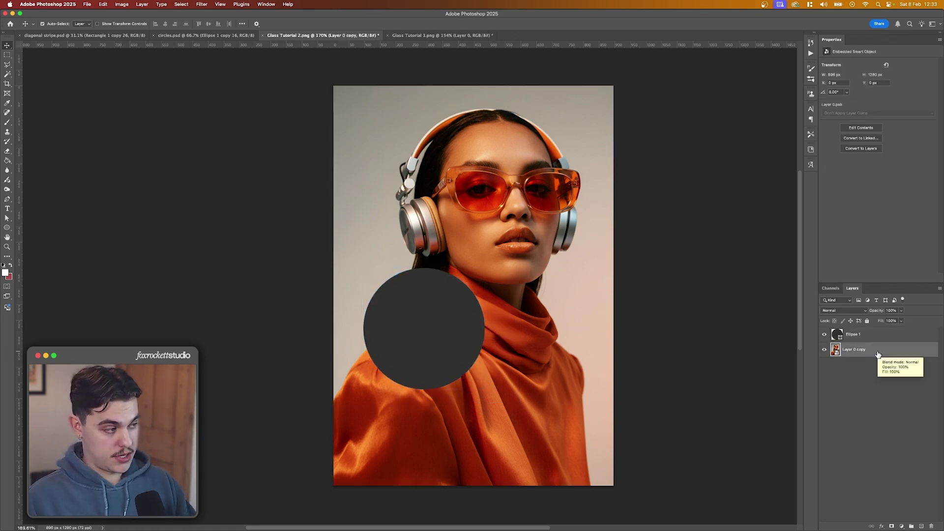
key(super+j)
drag(881, 354, 870, 334)
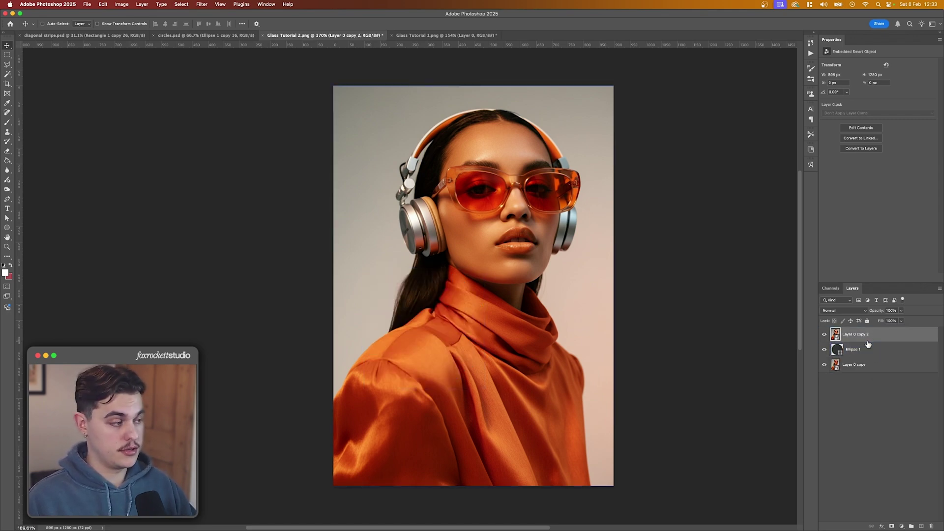
right_click(875, 340)
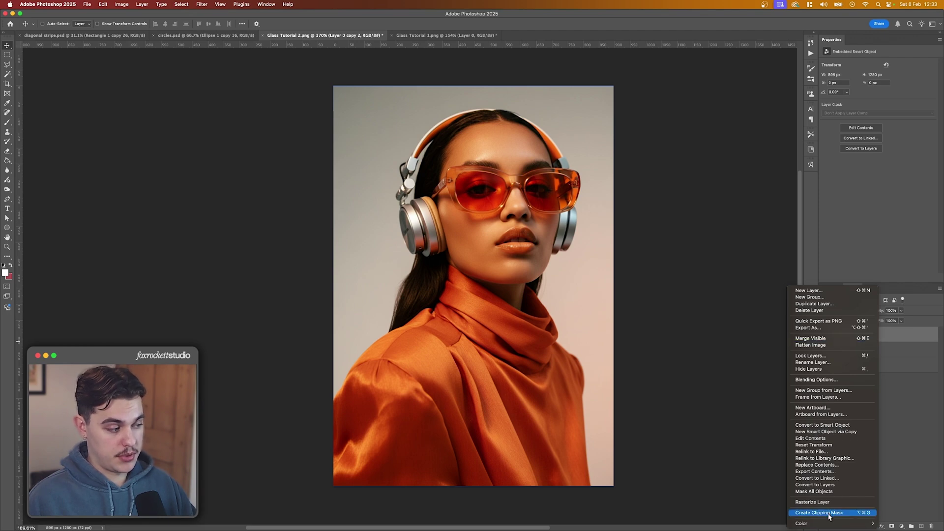
key(Escape)
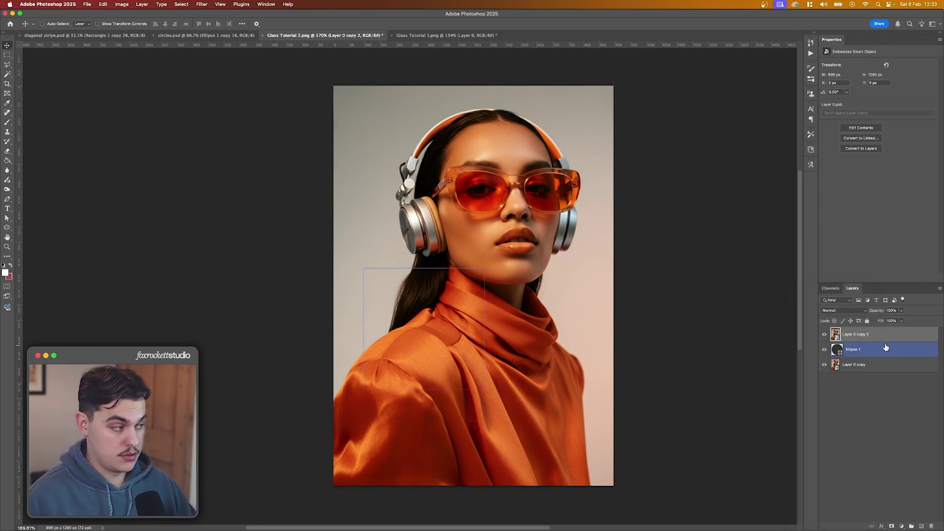
alt+click(885, 342)
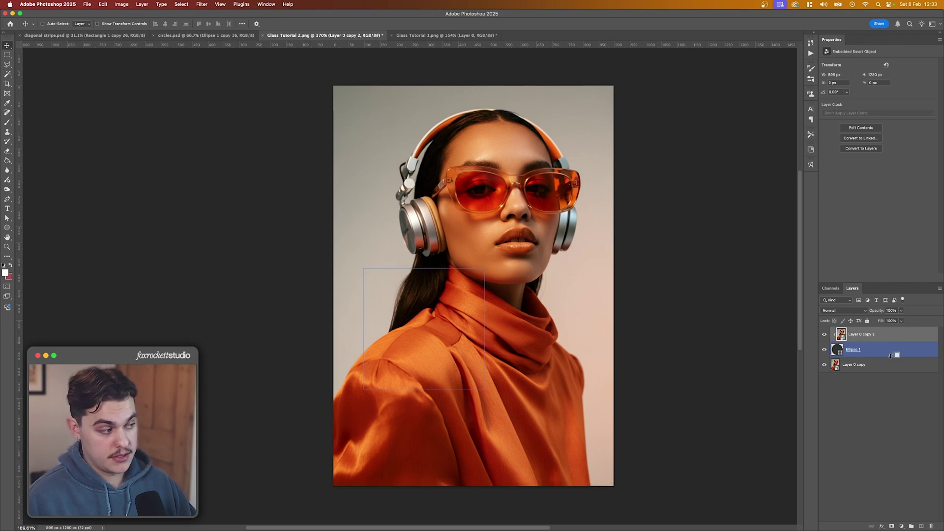
key(alt+[)
click(885, 341)
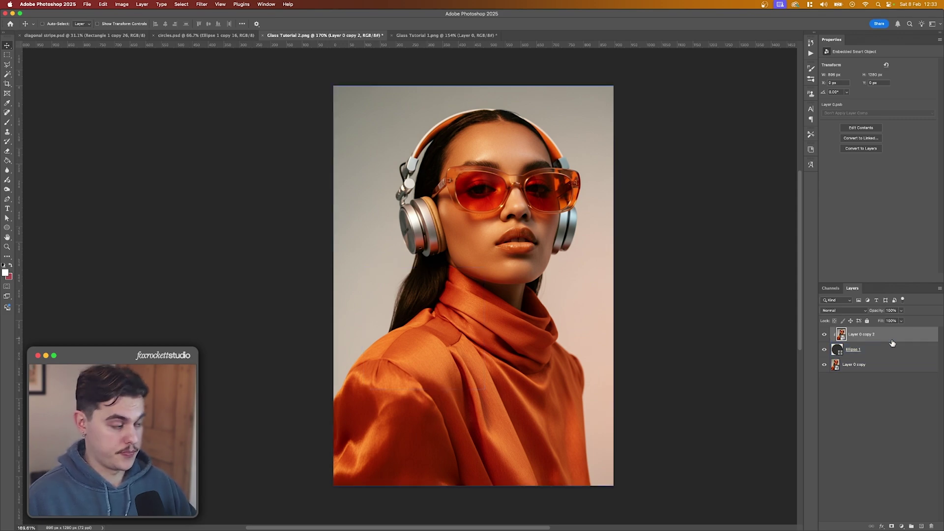
click(877, 354)
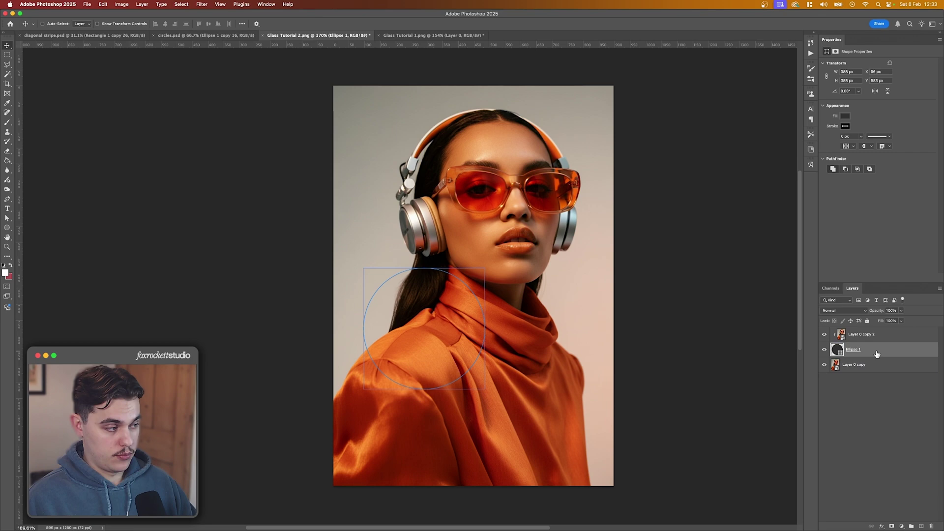
Step: Add Bevel & Emboss to Ellipse 1 and bend its gloss contour into a U-shaped curve
double_click(882, 354)
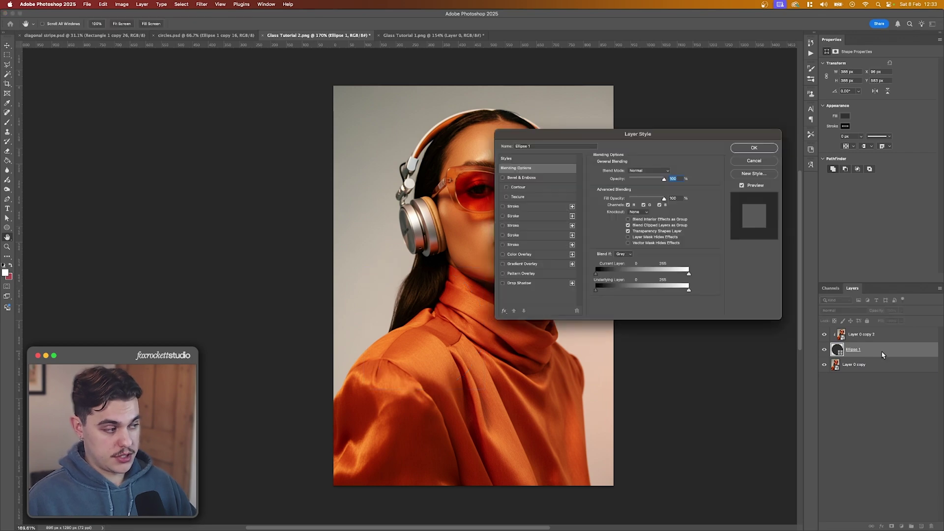
click(516, 178)
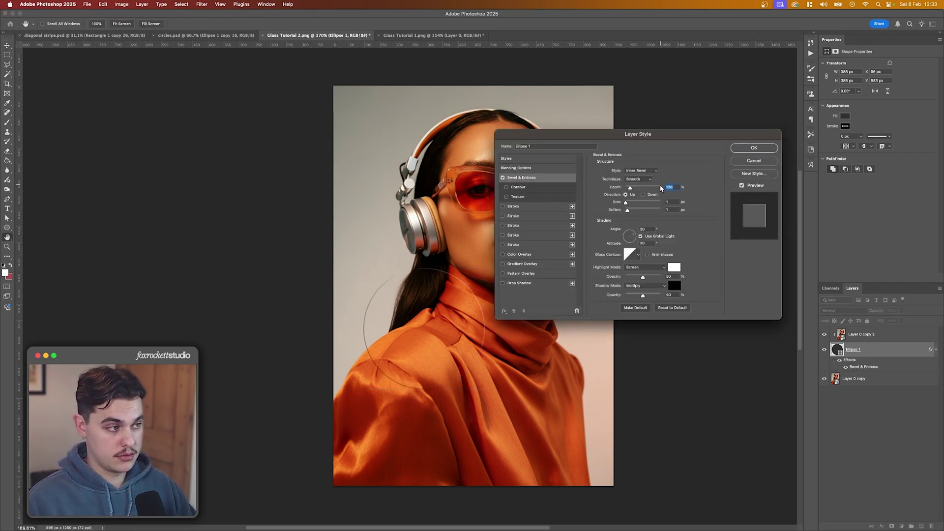
click(637, 256)
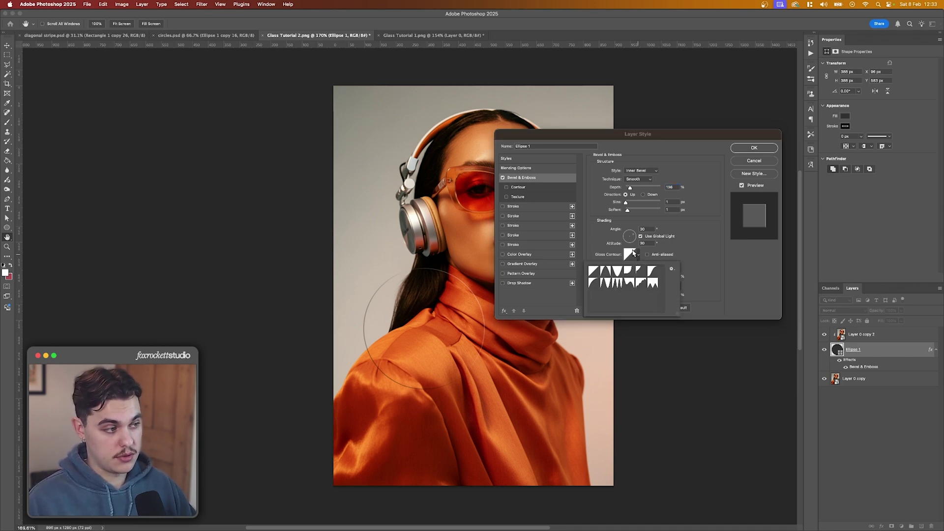
click(639, 256)
click(630, 254)
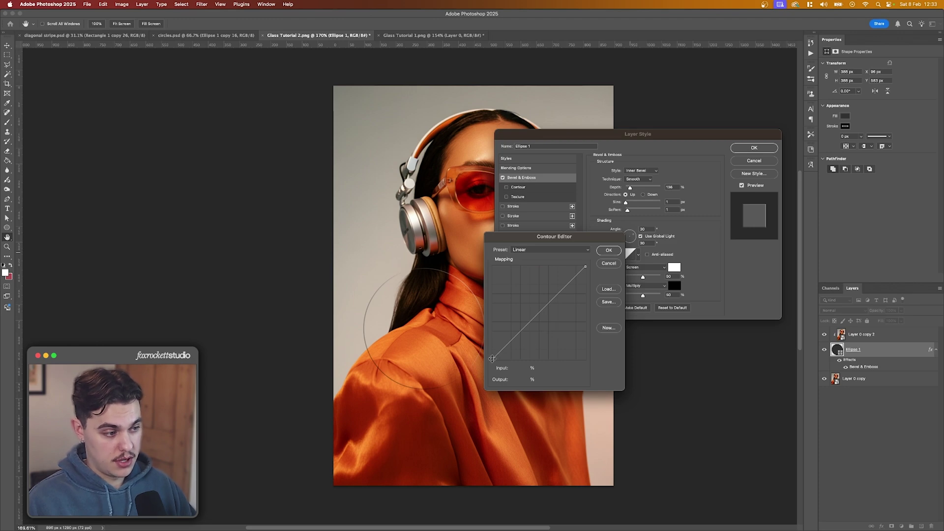
drag(493, 359, 492, 265)
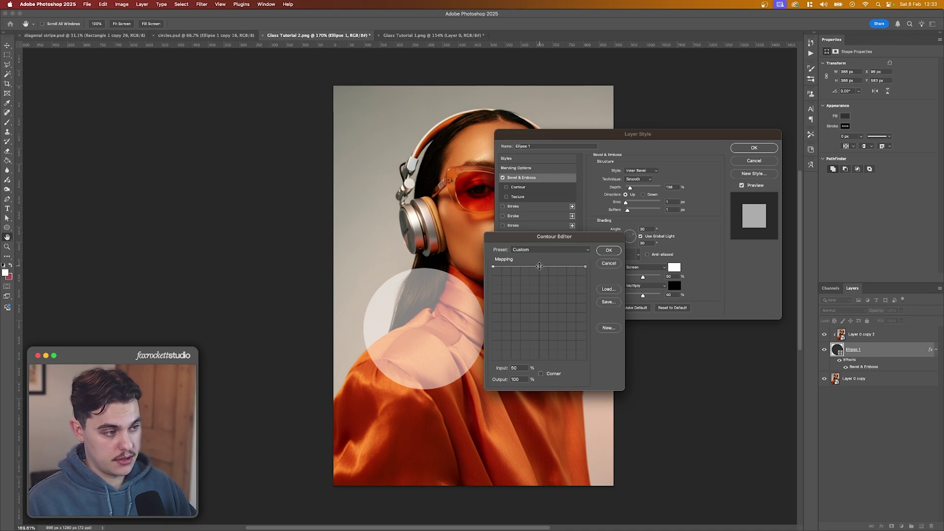
drag(540, 265, 539, 312)
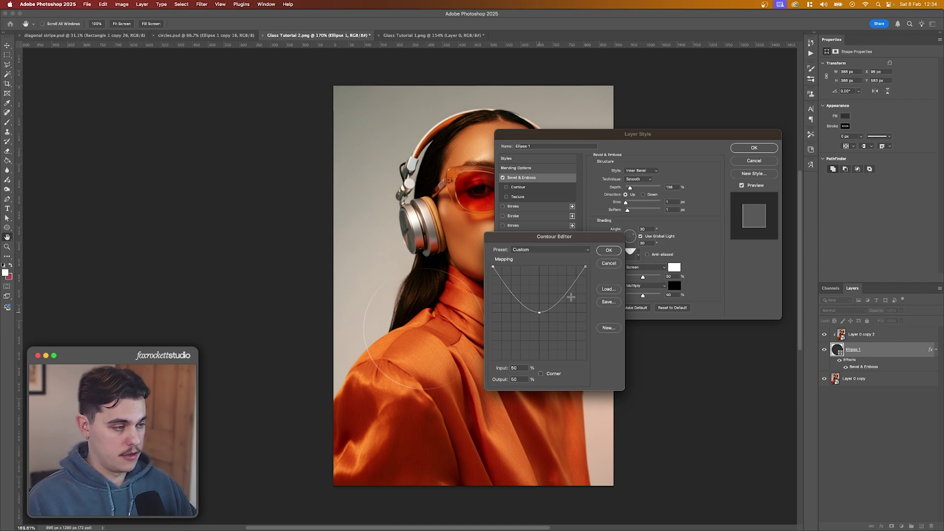
Step: Confirm the custom contour and set bevel angle 130°, size 3 px, depth 157%
click(610, 252)
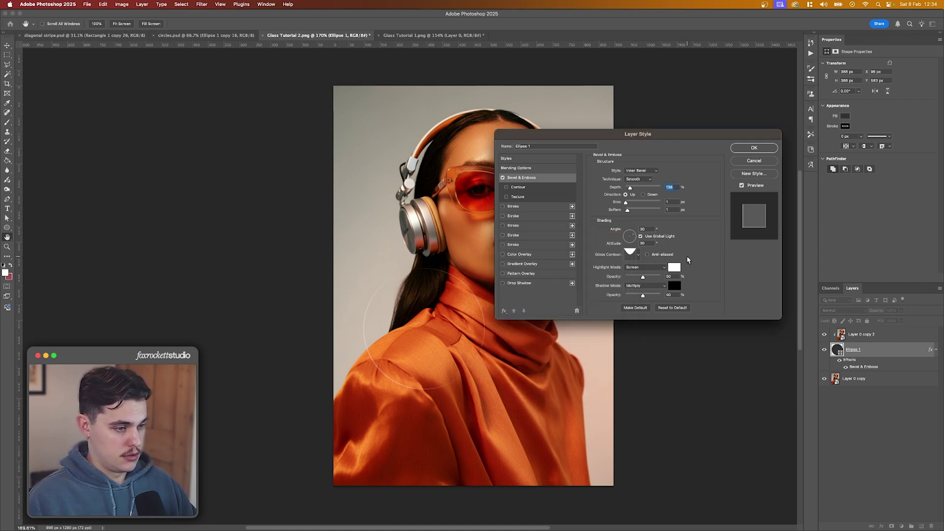
click(644, 229)
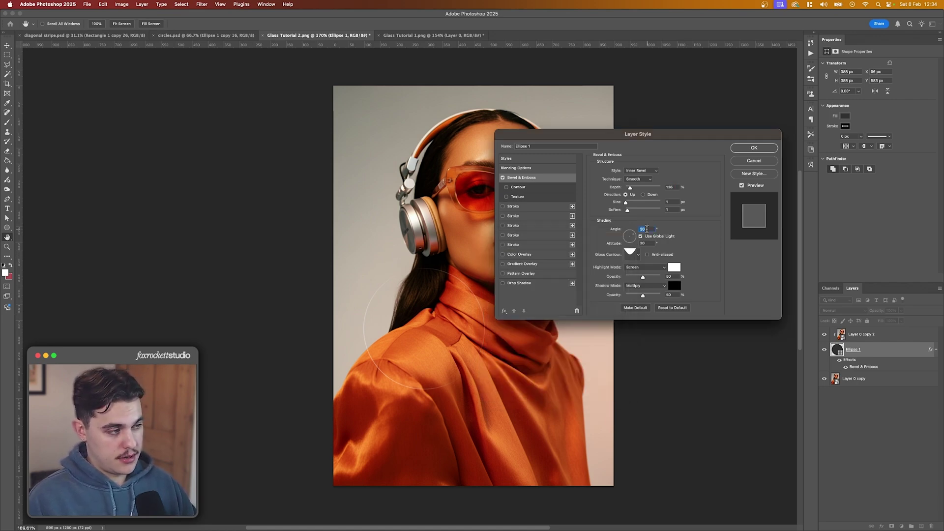
text(130)
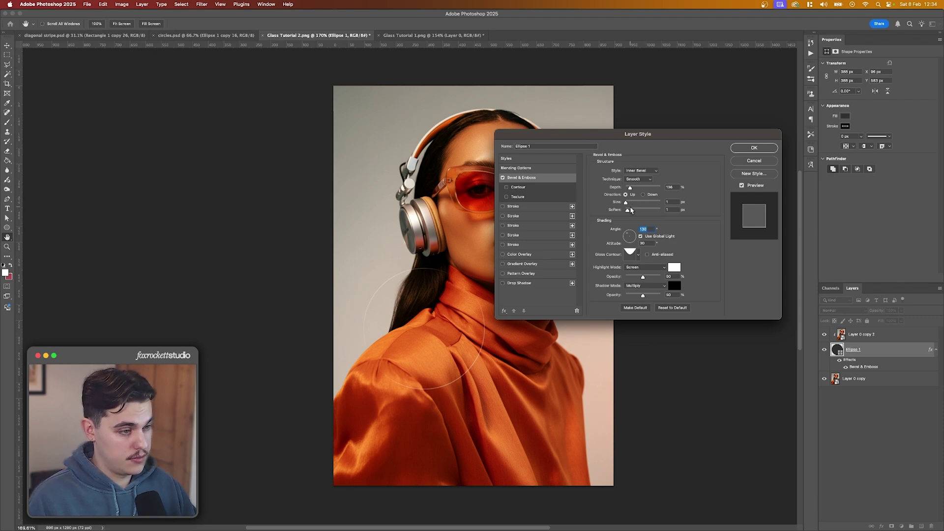
drag(627, 207, 629, 203)
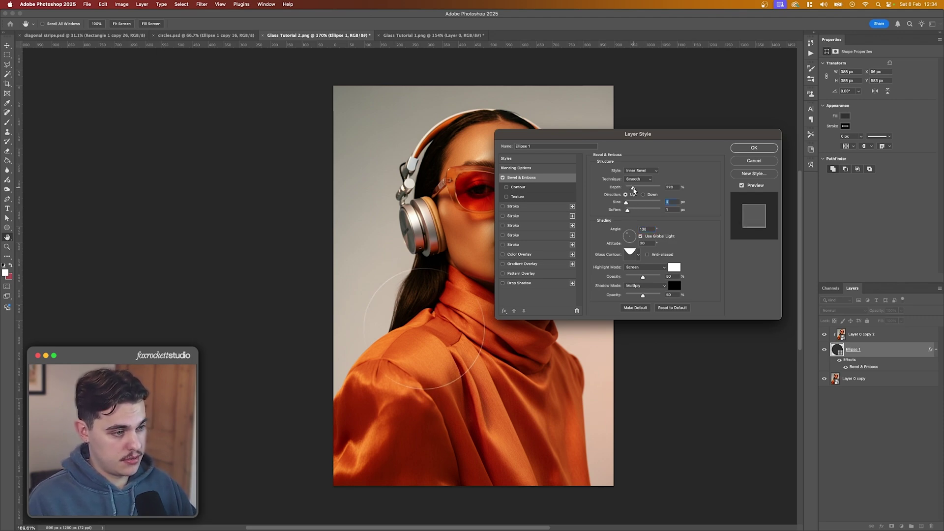
click(633, 188)
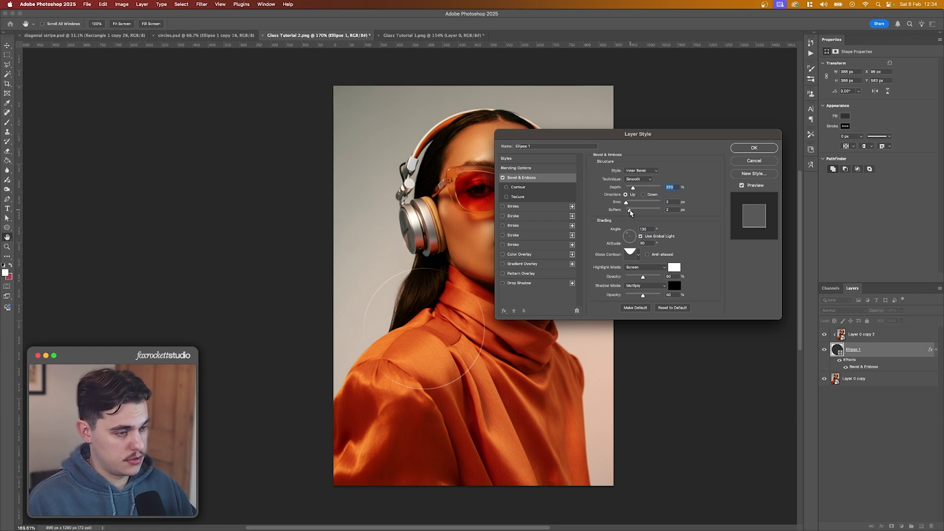
drag(633, 188, 631, 188)
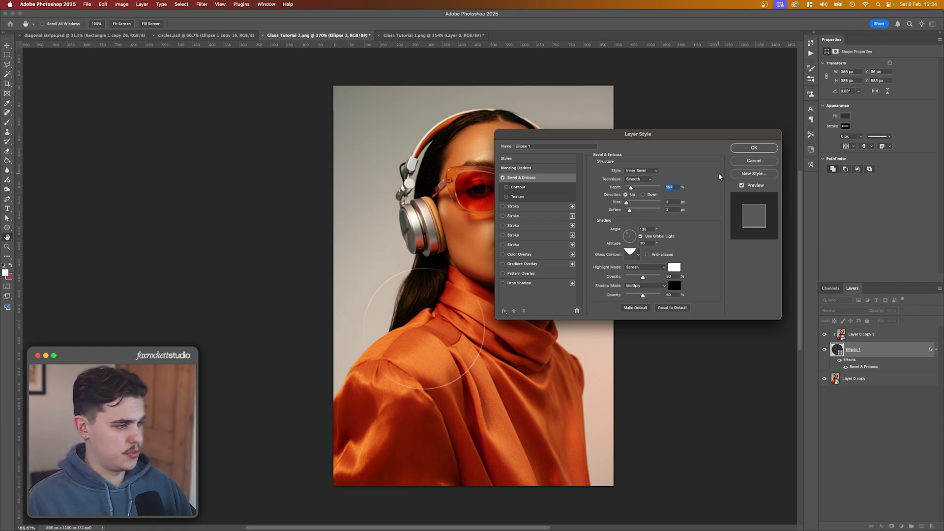
Step: Add a black drop shadow at 16% opacity with a larger size, then apply the style
click(522, 284)
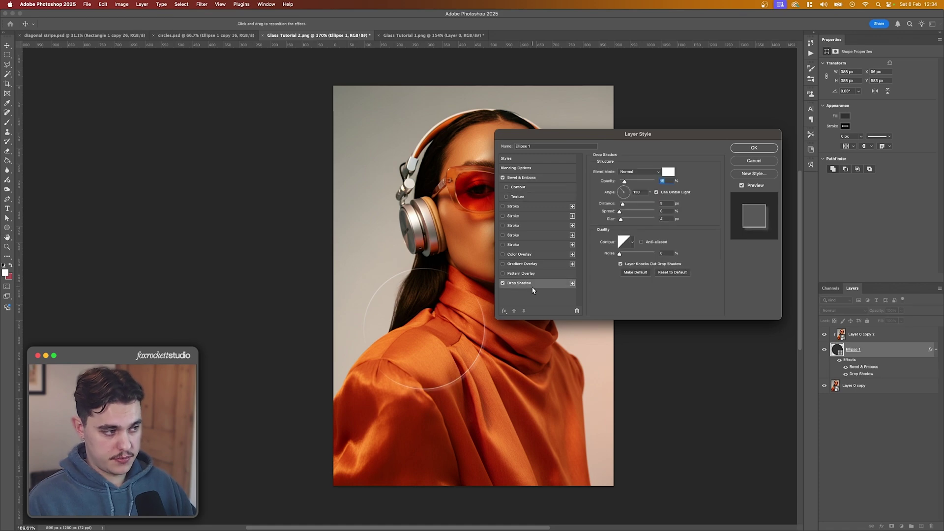
click(668, 172)
drag(568, 194, 485, 254)
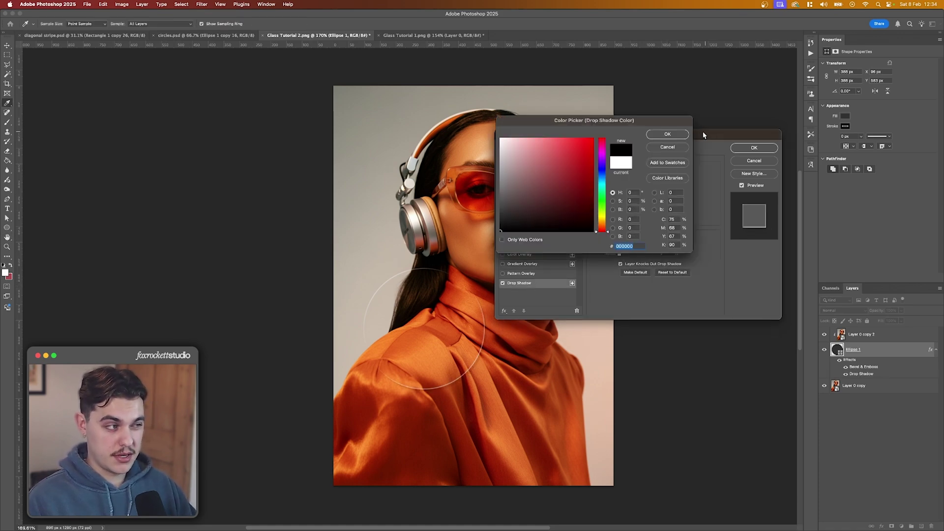
click(667, 134)
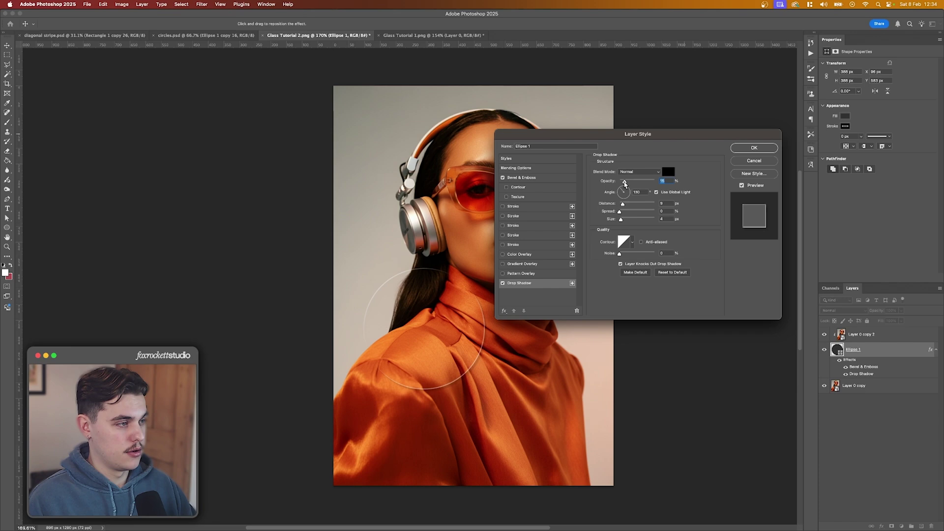
drag(624, 182, 626, 183)
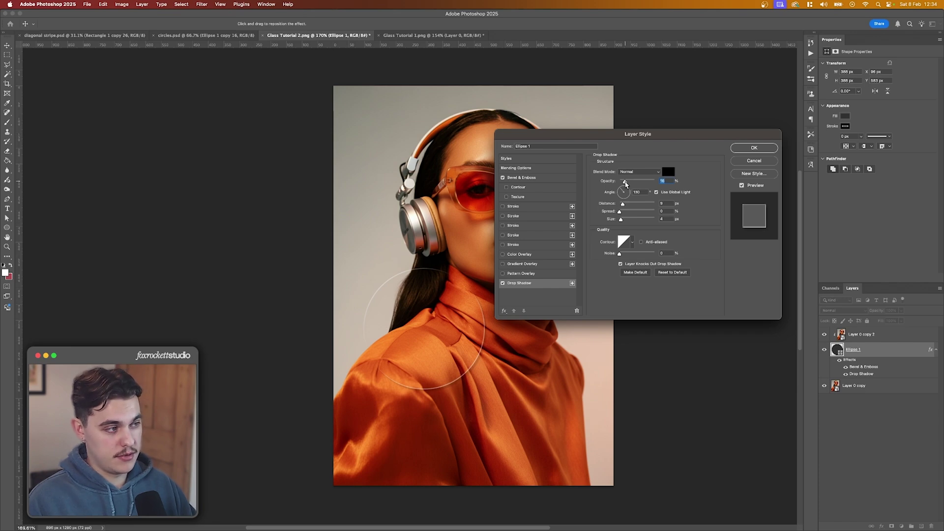
drag(621, 220, 625, 221)
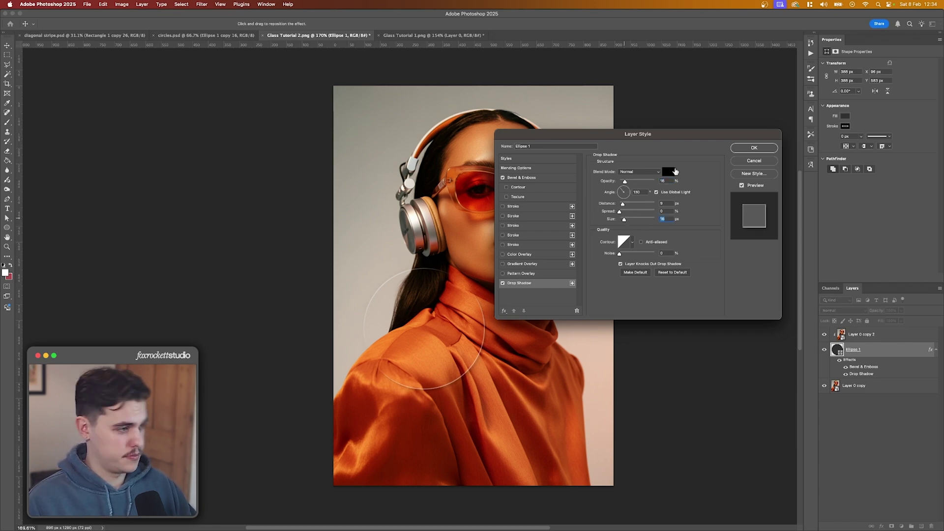
double_click(659, 216)
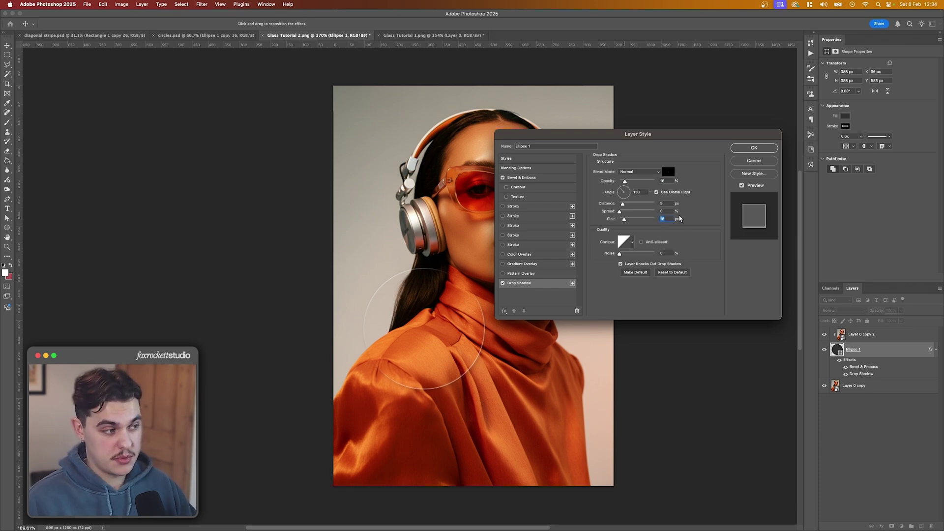
click(743, 147)
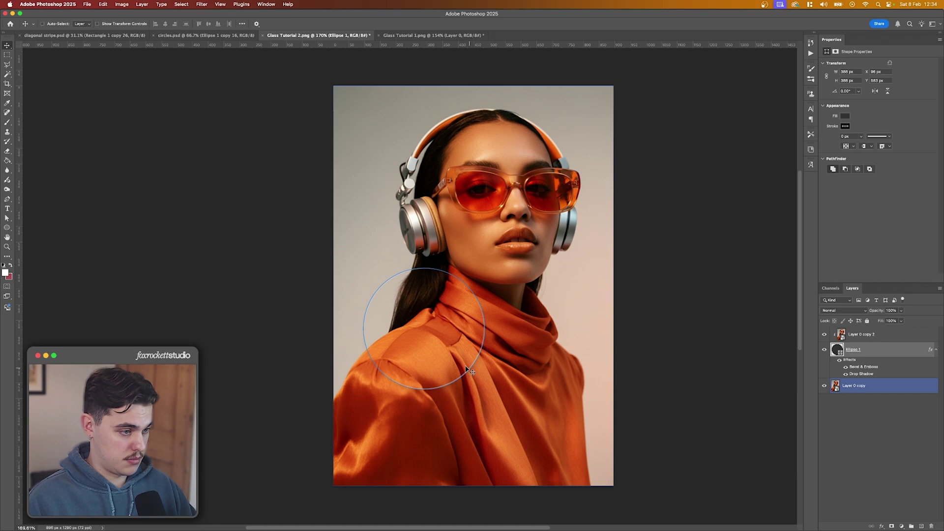
Step: Nudge the circle, clip Layer 0 copy 2 into it, and apply a 10 px Gaussian Blur
mouse_move(456, 366)
mouse_down()
mouse_move(478, 368)
mouse_move(453, 359)
mouse_up()
drag(884, 335, 901, 344)
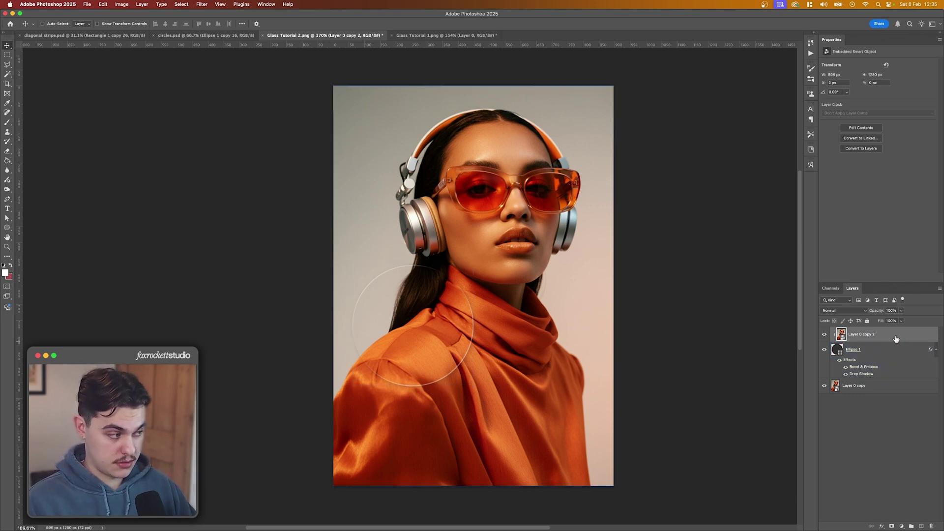
click(206, 6)
mouse_move(222, 98)
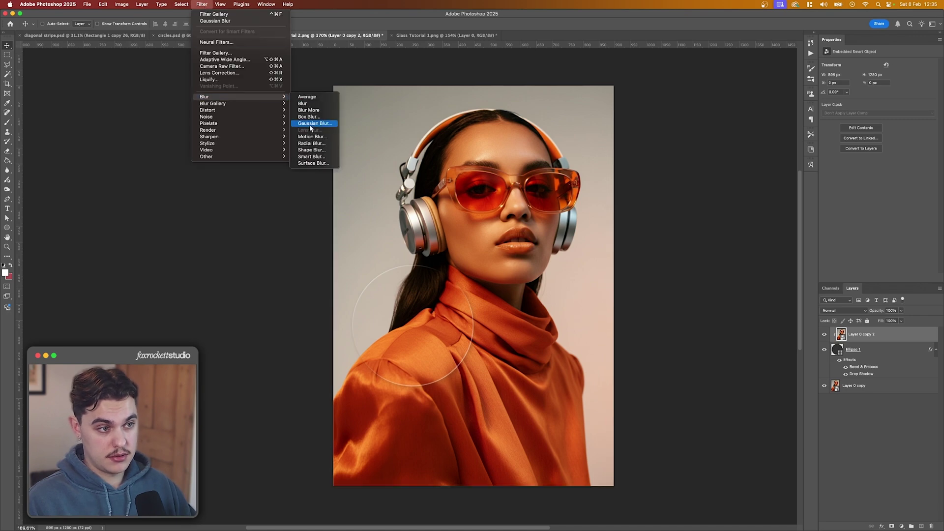
click(311, 125)
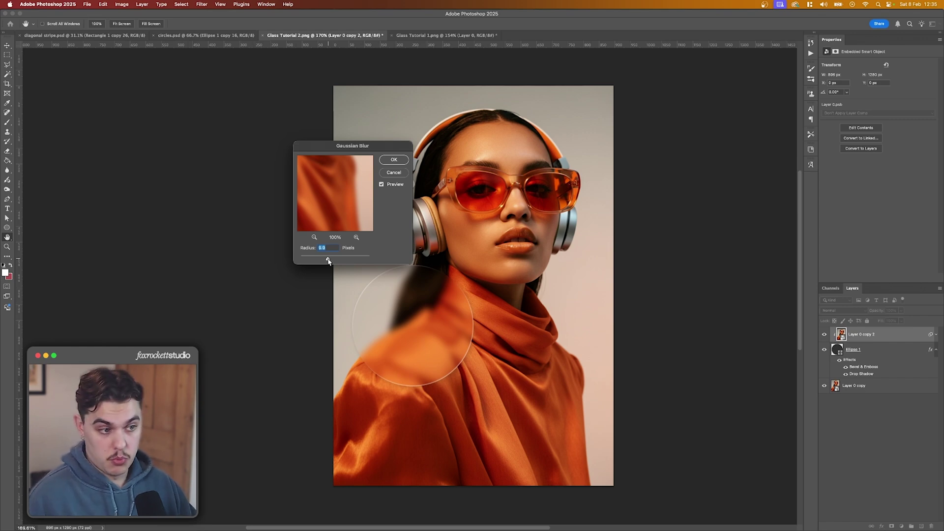
mouse_move(329, 261)
mouse_down()
mouse_move(316, 262)
mouse_move(329, 261)
mouse_up()
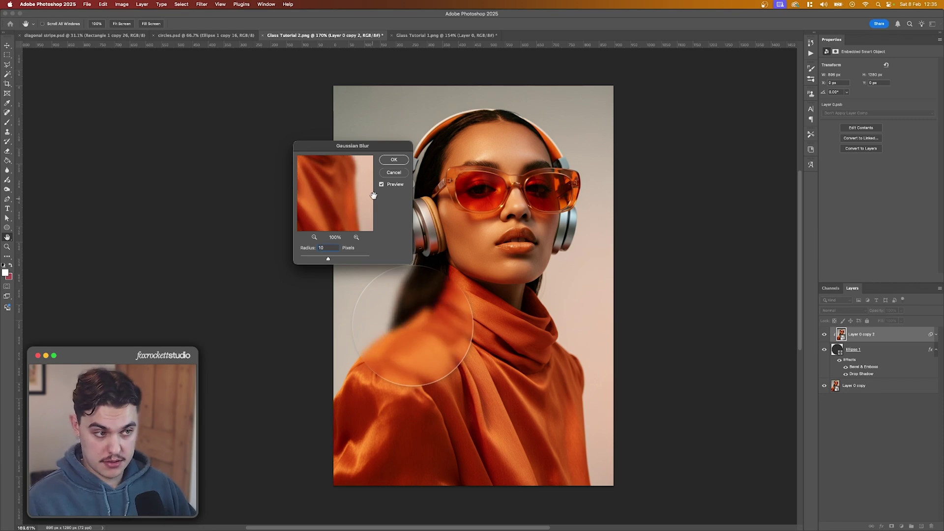
click(393, 161)
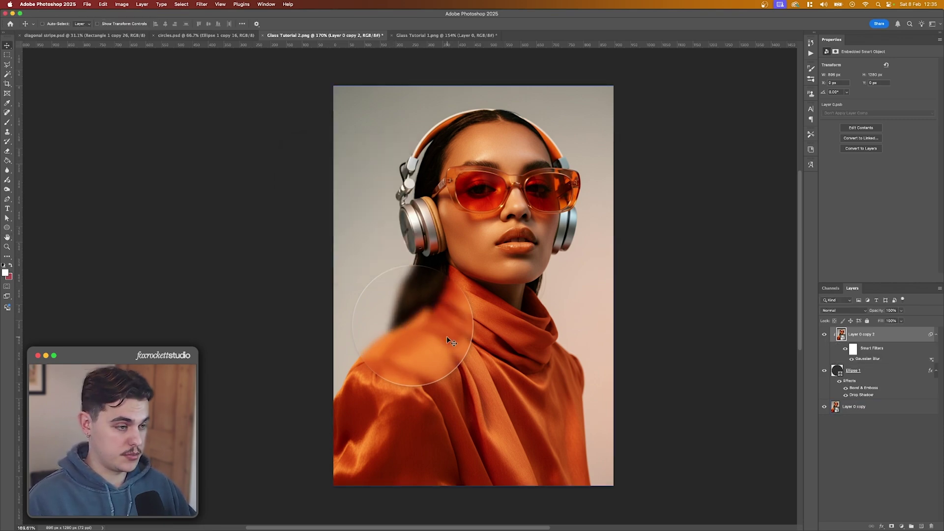
Step: In the Filter Gallery, choose the Glass distortion with the Tiny Lens texture
click(205, 5)
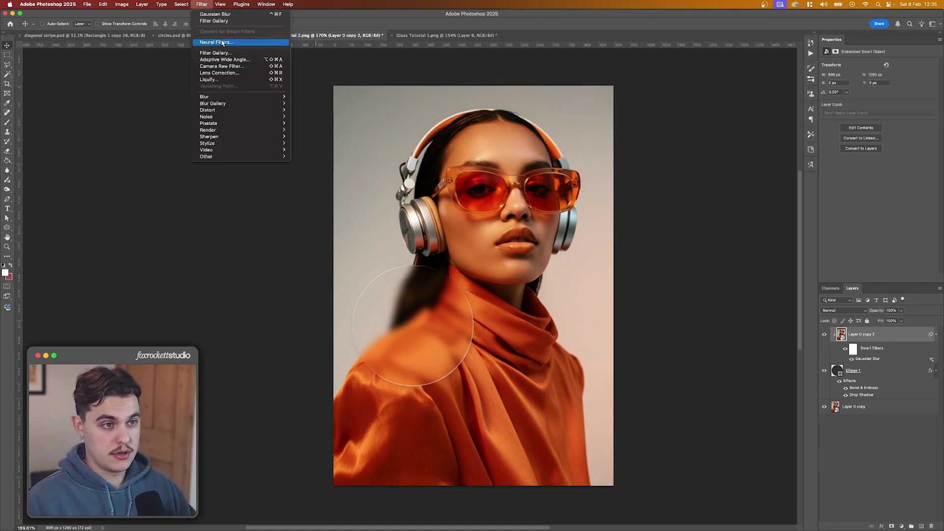
click(216, 21)
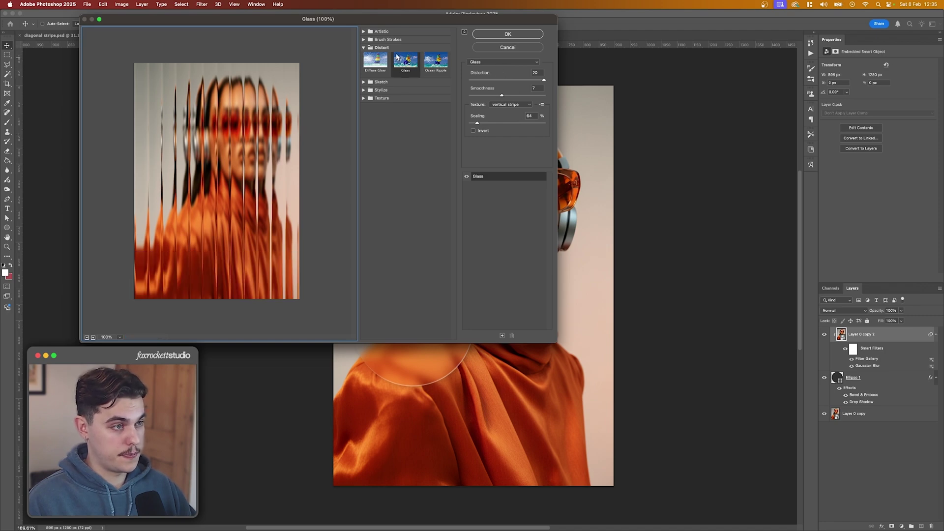
click(409, 68)
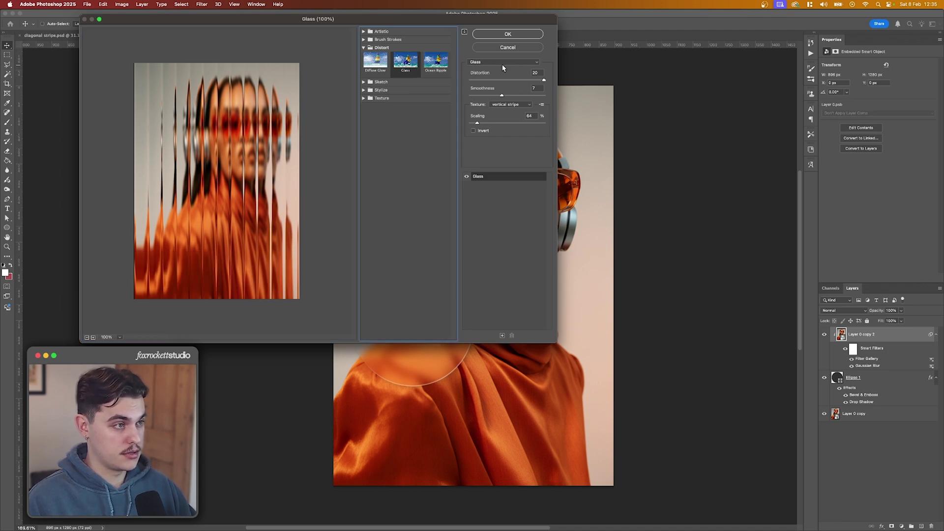
click(528, 105)
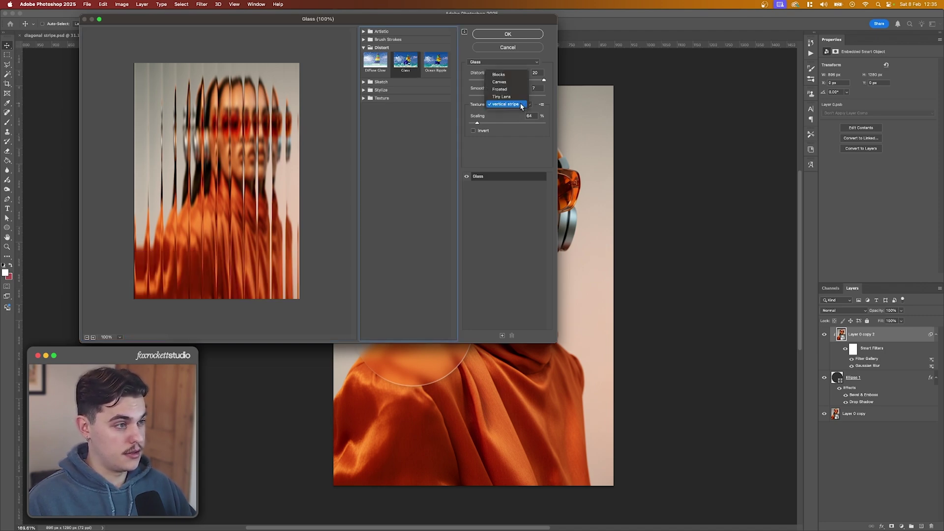
click(499, 81)
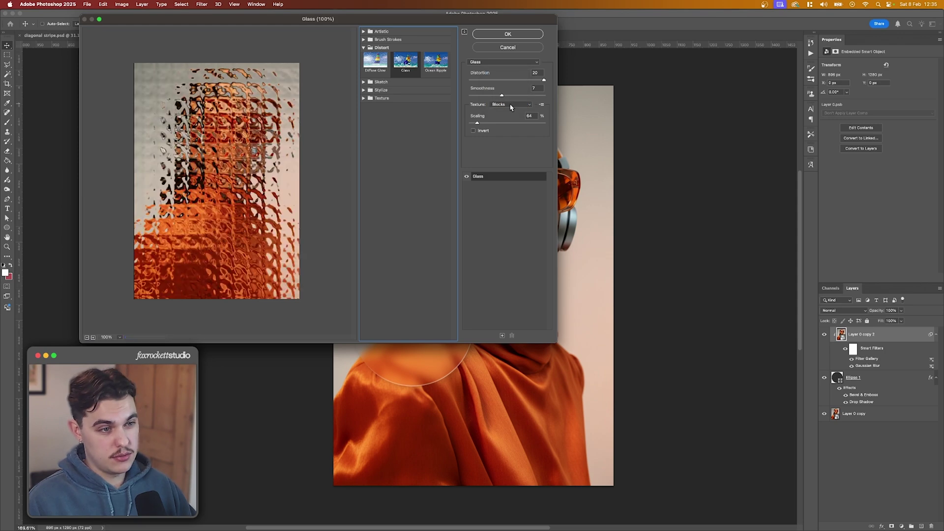
click(506, 104)
click(507, 112)
click(507, 105)
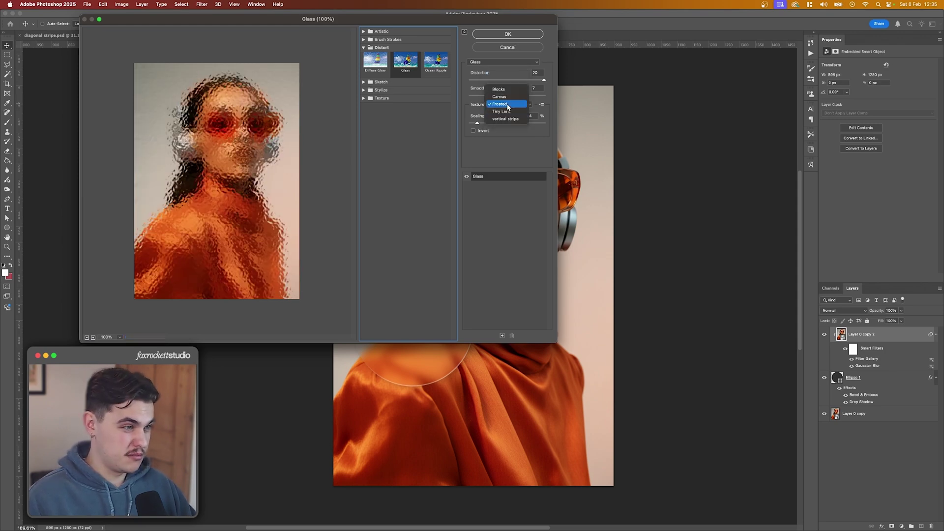
click(507, 112)
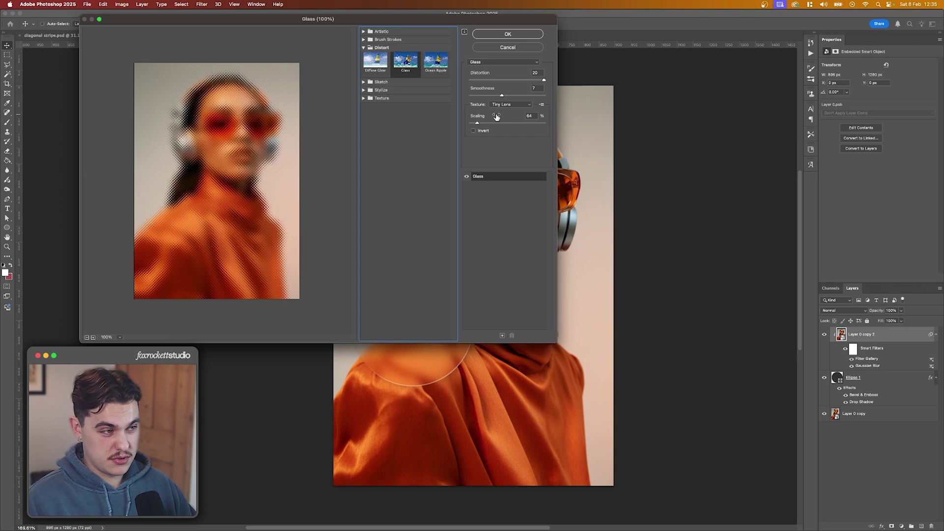
Step: Lower texture scaling to 50 and distortion to about 8, then apply the Glass filter
drag(478, 125, 473, 125)
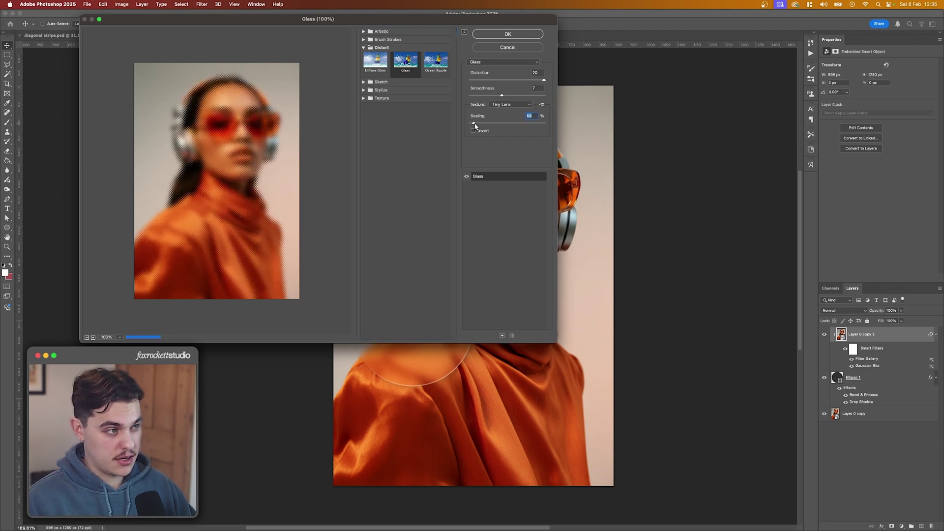
drag(544, 80, 511, 80)
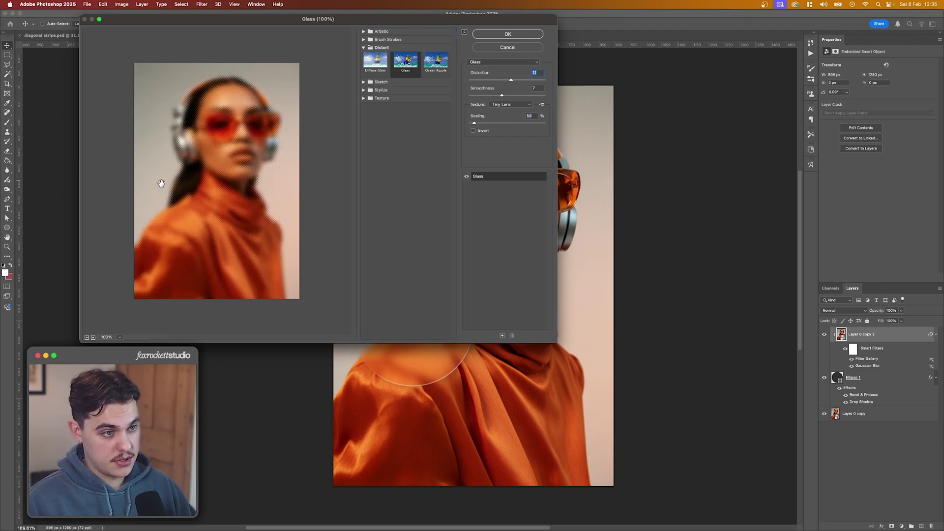
click(94, 337)
click(93, 338)
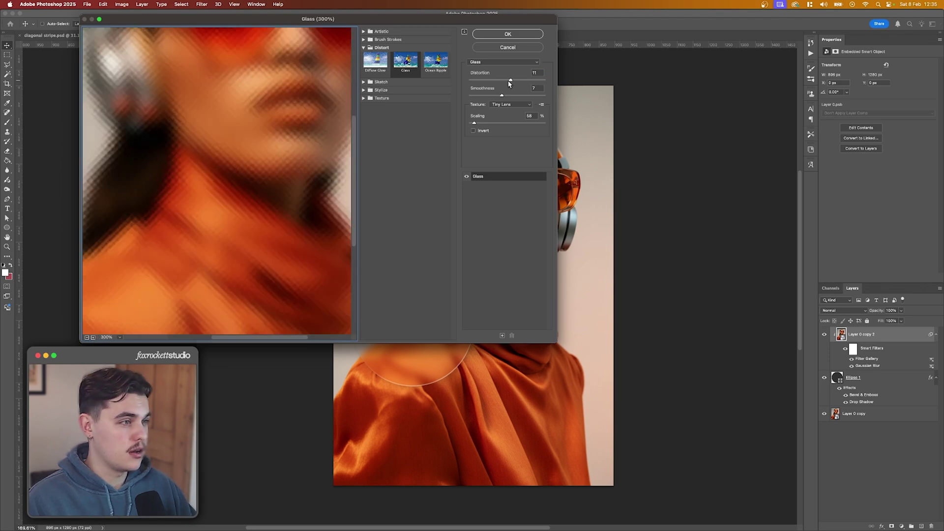
mouse_move(510, 80)
mouse_down()
mouse_move(496, 81)
mouse_move(485, 98)
mouse_move(500, 80)
mouse_up()
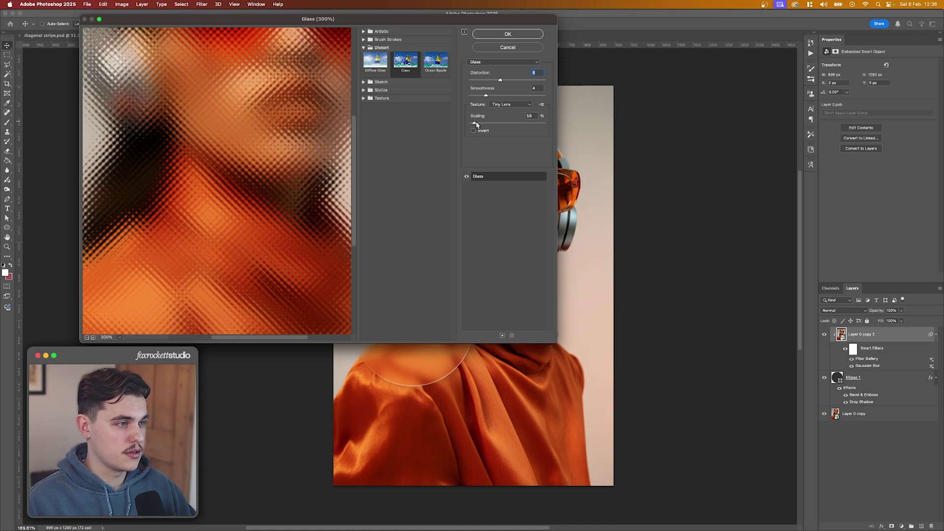
drag(476, 125, 468, 126)
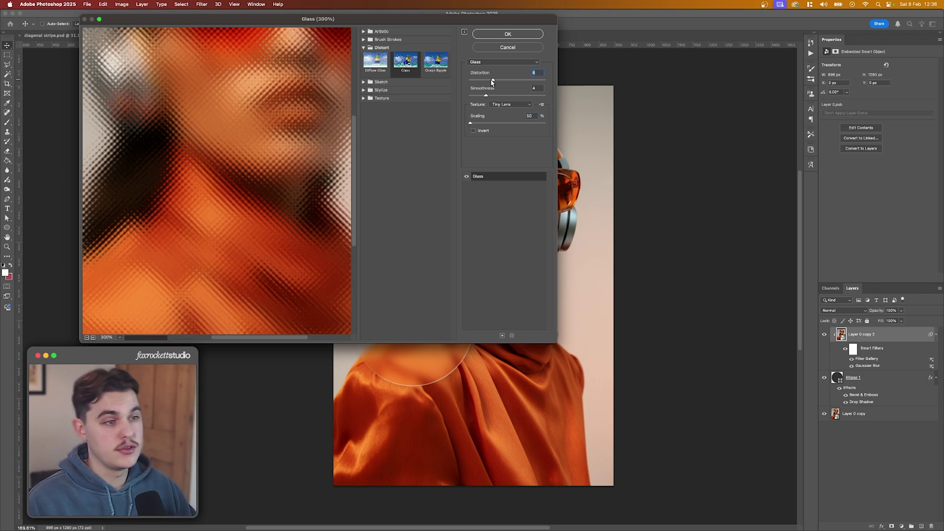
drag(492, 82, 477, 99)
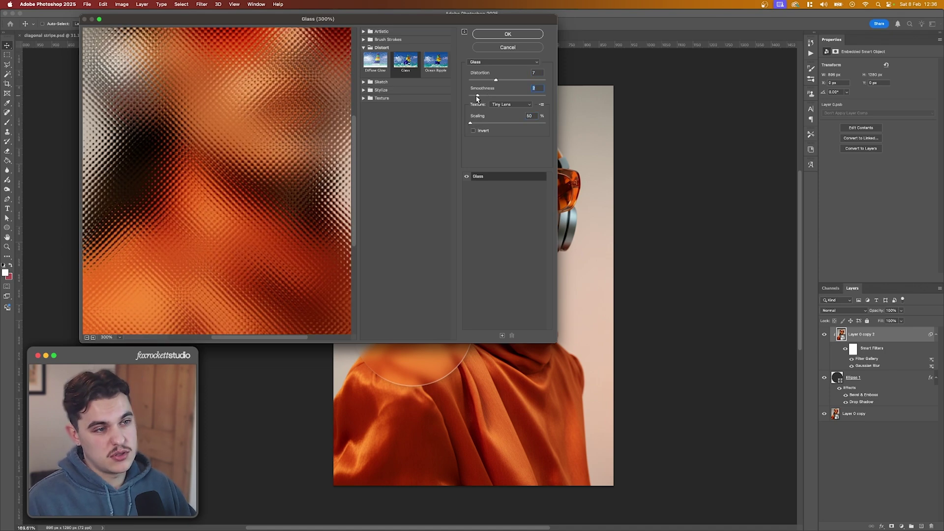
key(Return)
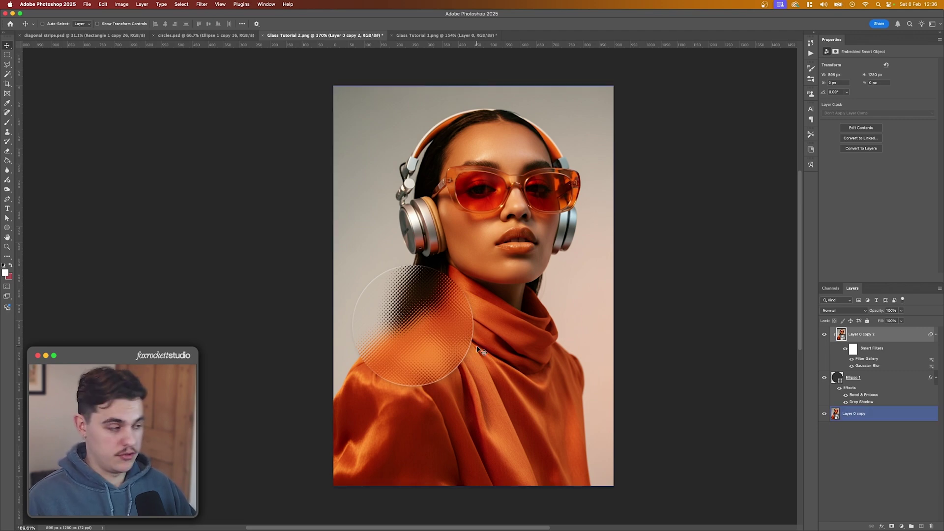
Step: Add a Hue/Saturation adjustment with Lightness 5 to the blurred portrait copy
key(alt+bracketleft)
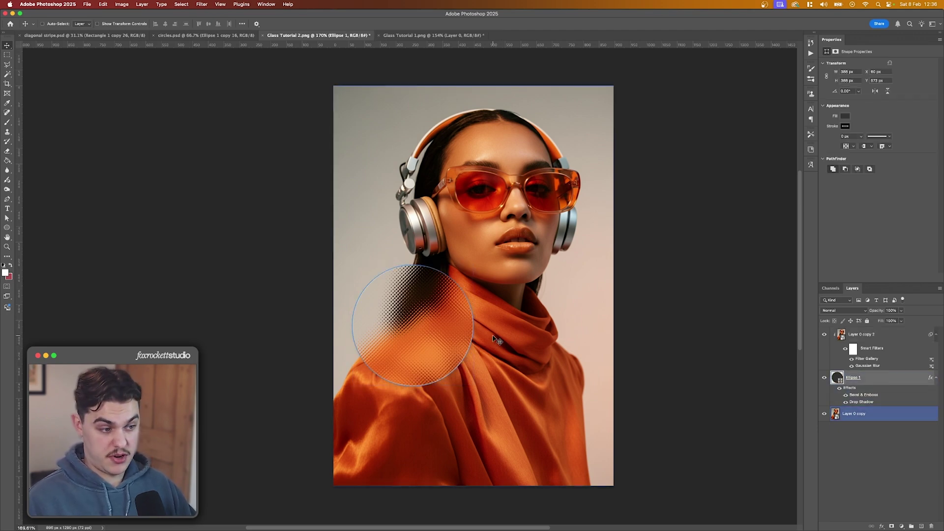
double_click(837, 365)
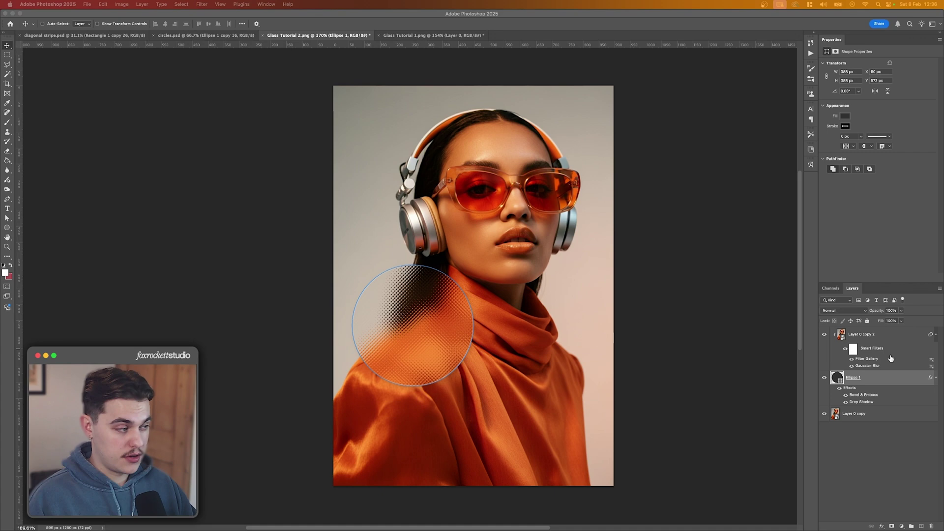
click(902, 338)
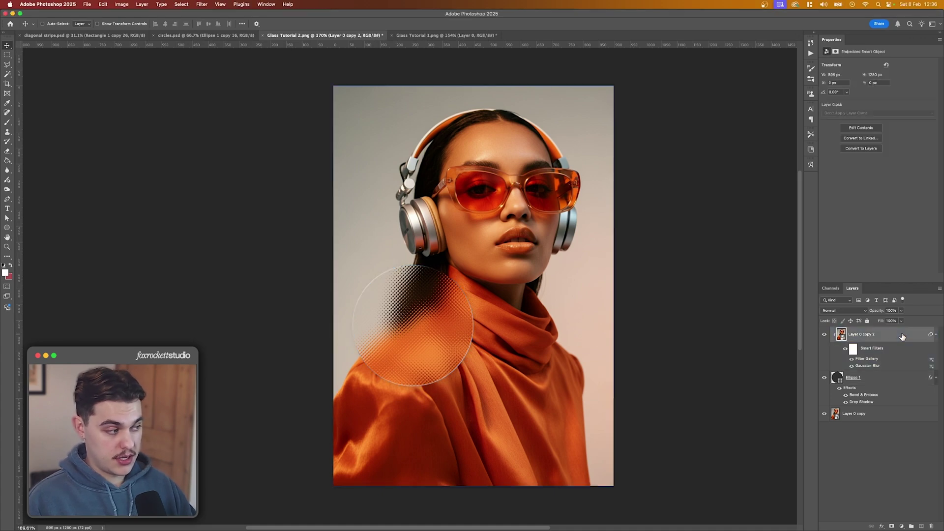
key(super+u)
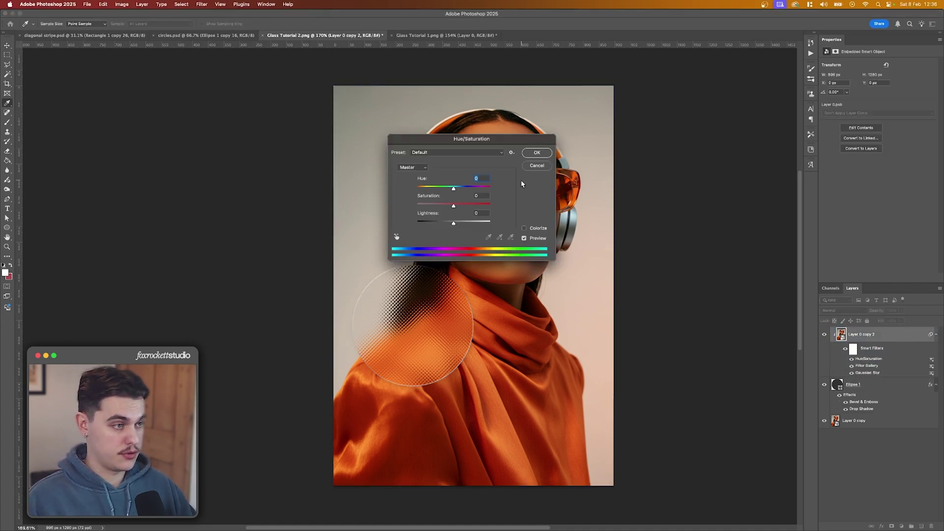
drag(506, 142, 538, 132)
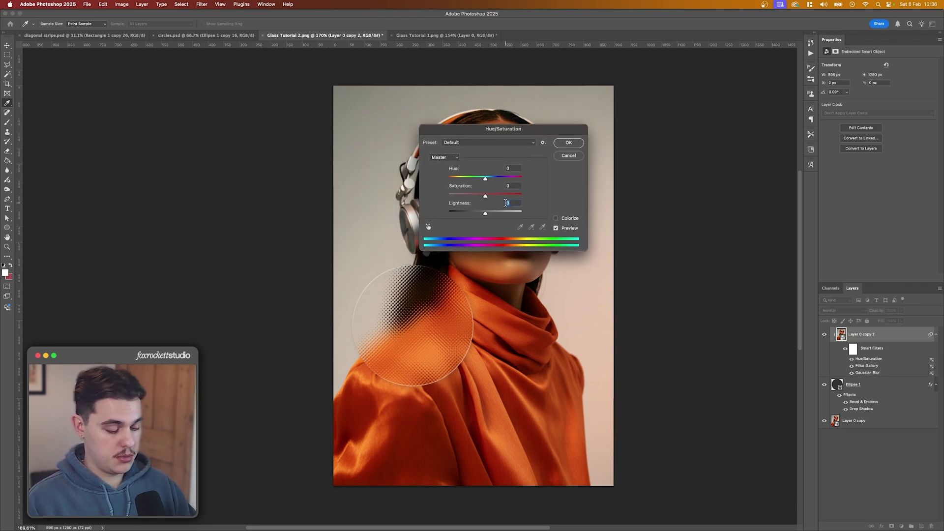
text(5)
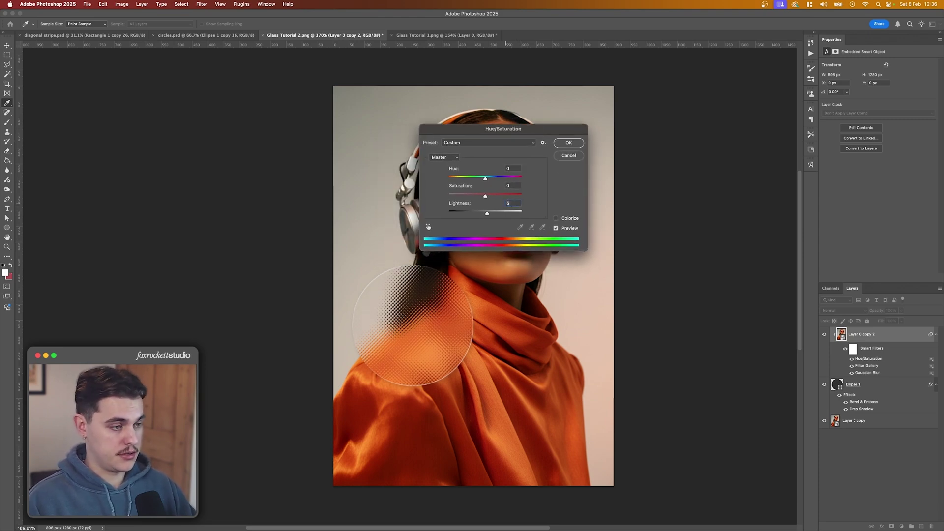
click(568, 143)
Step: Move the glass circle down onto the orange top and raise the Lightness to 10
click(866, 384)
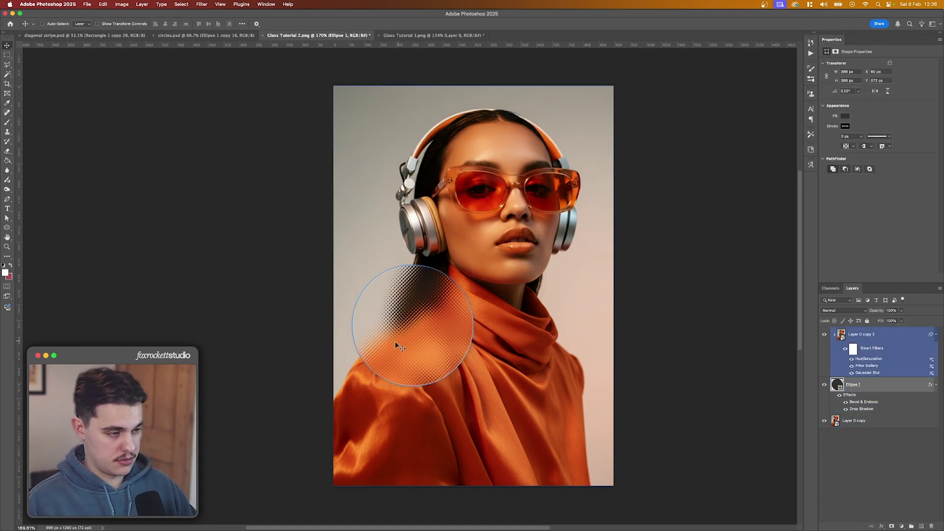
drag(446, 343, 498, 392)
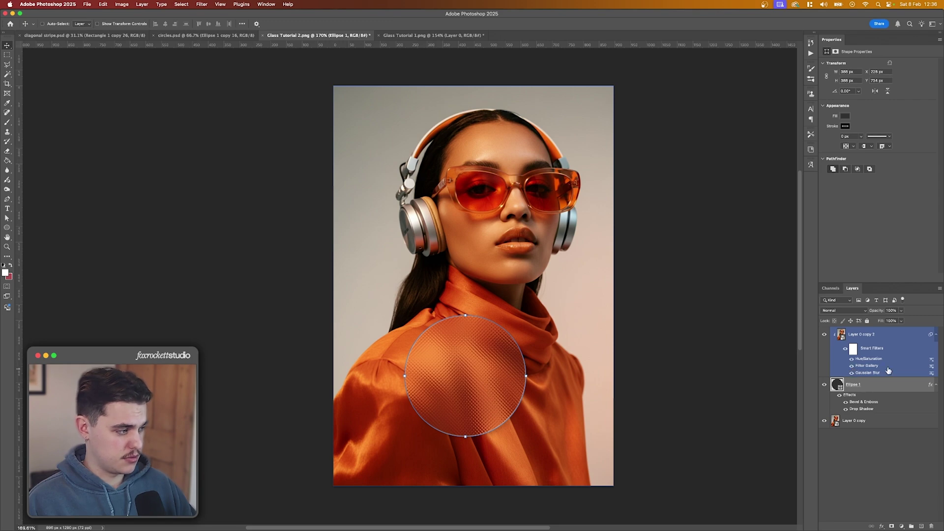
double_click(869, 359)
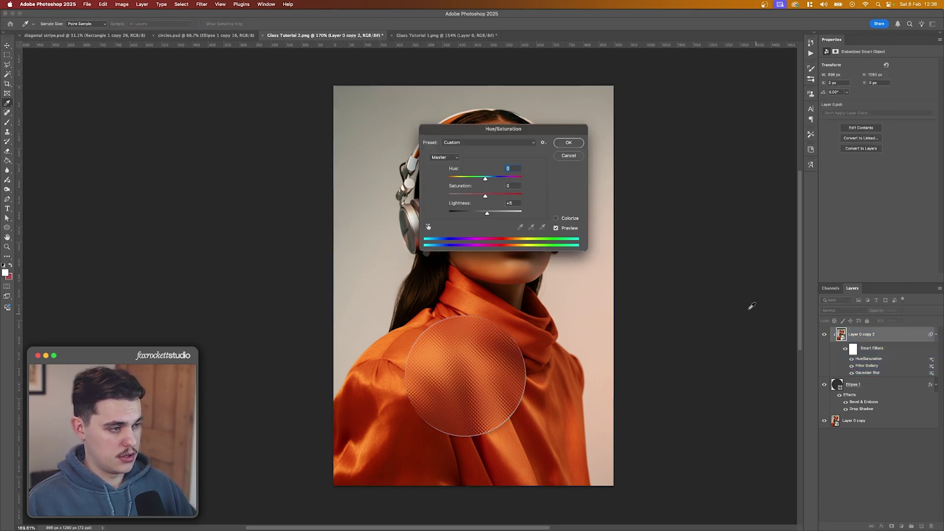
double_click(510, 203)
text(10)
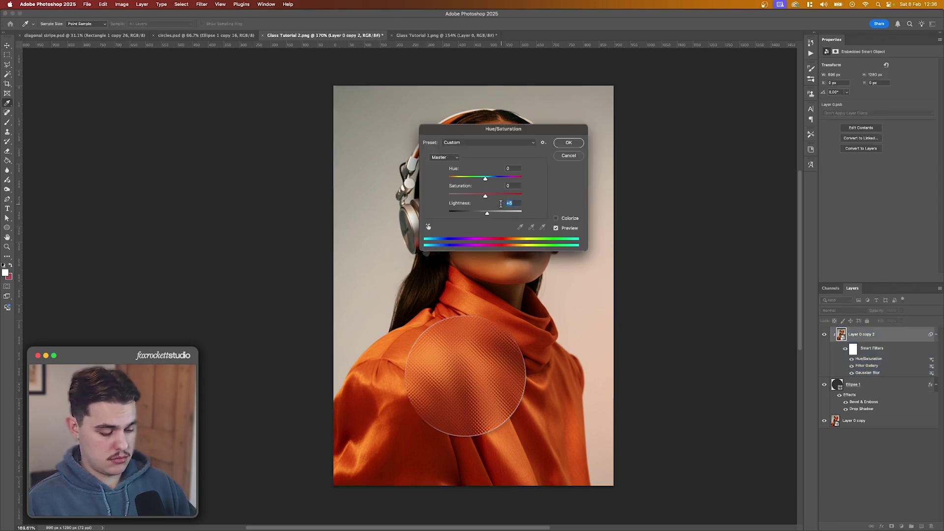
click(563, 146)
key(v)
click(854, 384)
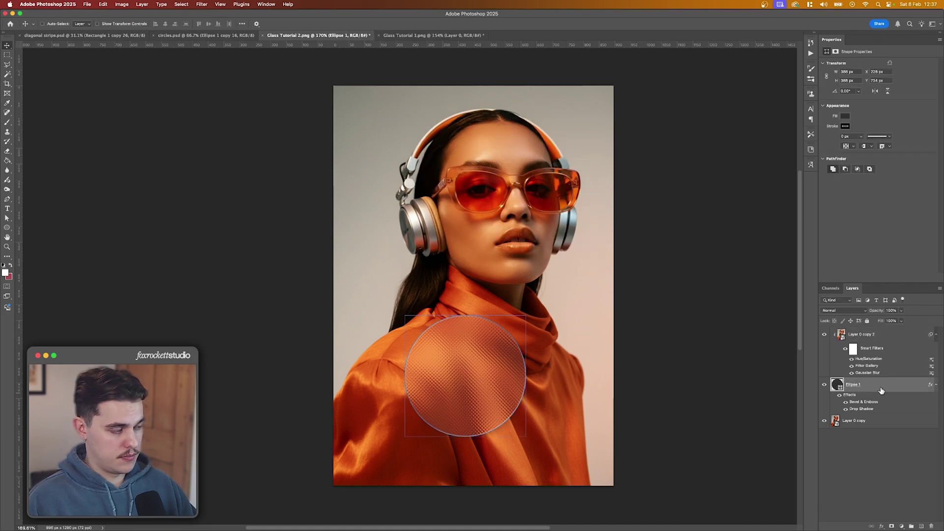
Step: Show the finished Glass Tutorial 1.psd example with its five ribbed glass circles
drag(866, 336, 445, 350)
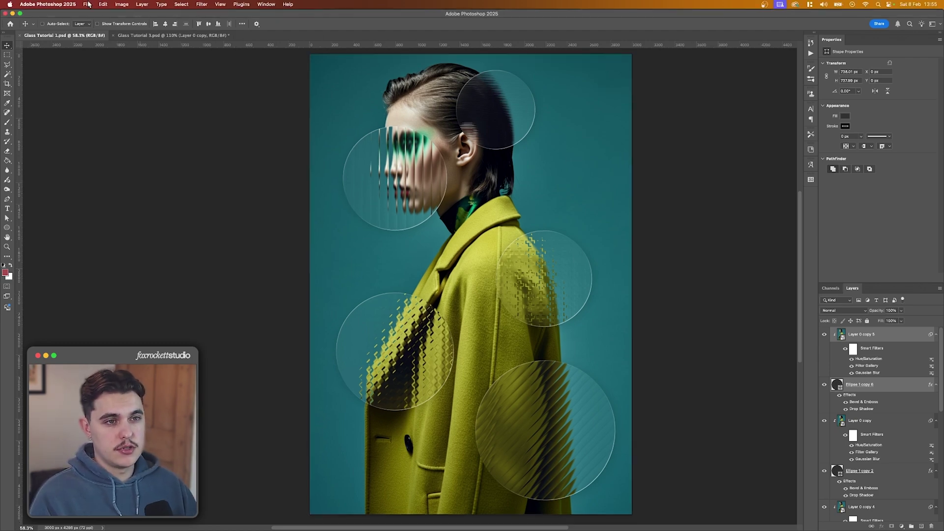
Step: Create a new 100 × 100 px document and zoom in on it
click(89, 4)
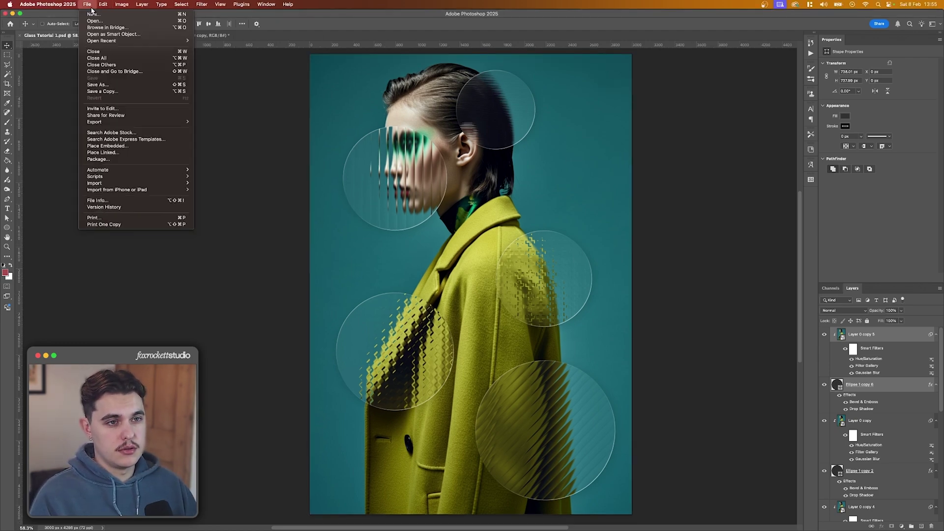
click(173, 21)
key(super+n)
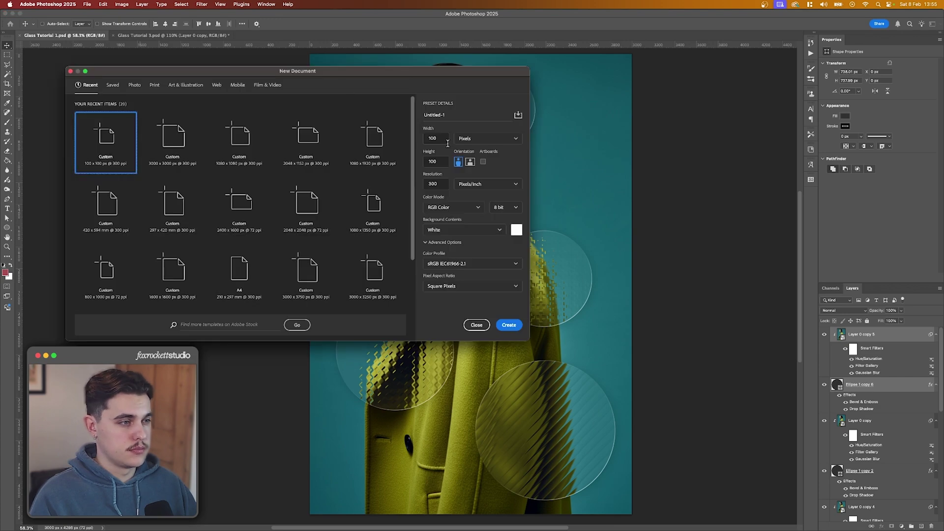
double_click(432, 138)
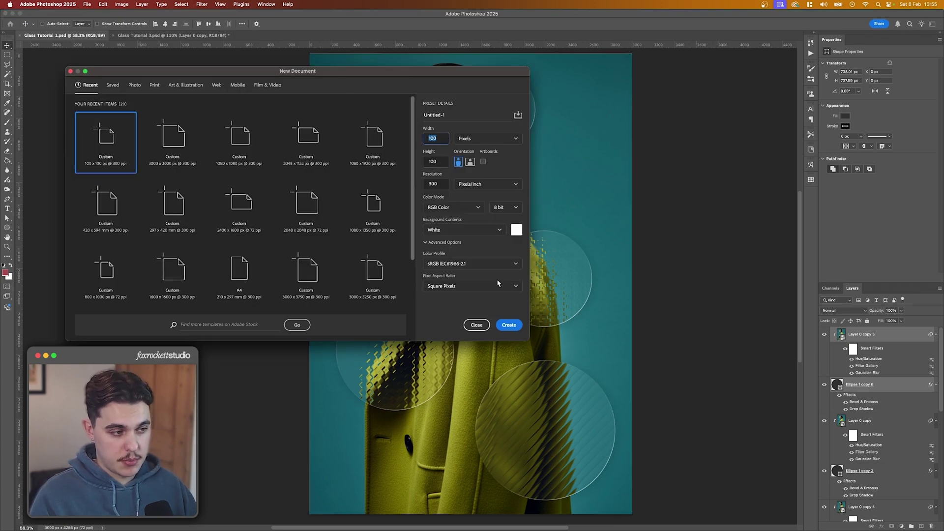
click(509, 325)
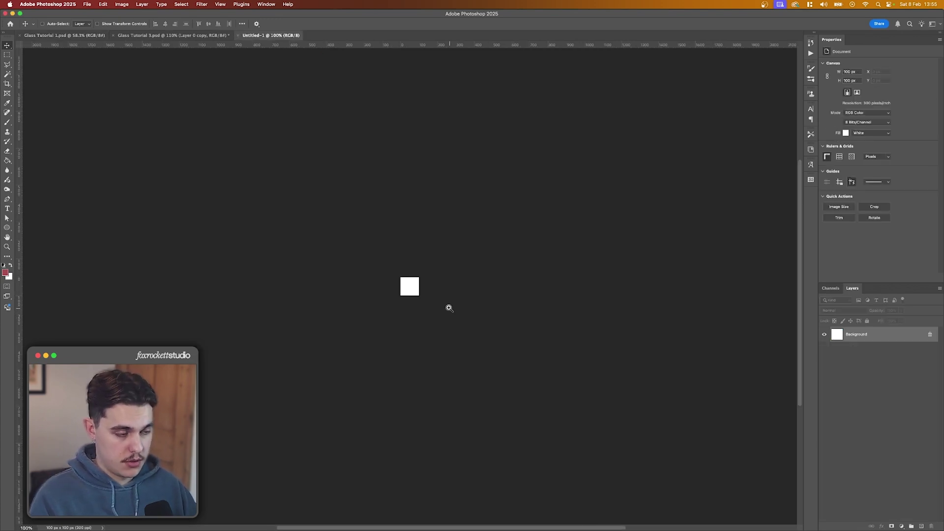
key(z)
drag(447, 308, 516, 322)
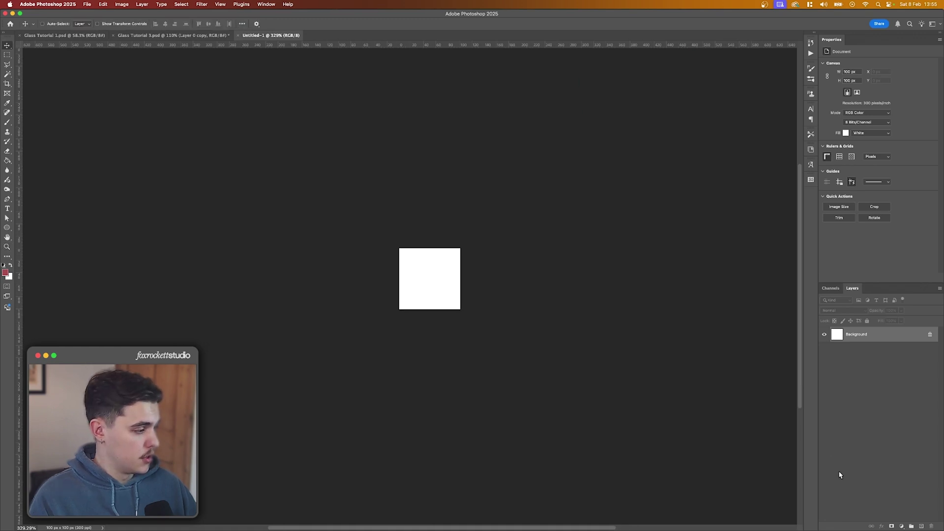
Step: Add a reversed Black, White gradient fill layer at a 0° angle
click(901, 526)
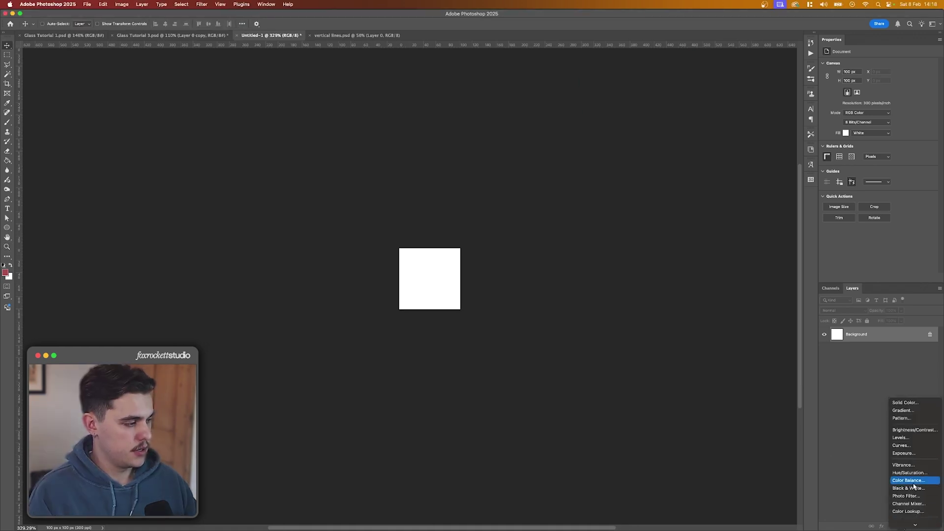
click(904, 411)
click(464, 161)
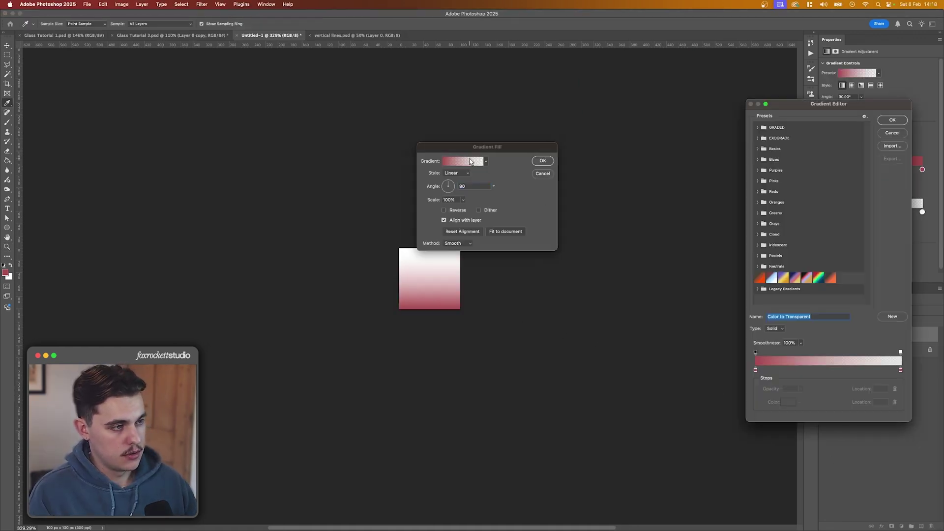
click(758, 149)
click(789, 160)
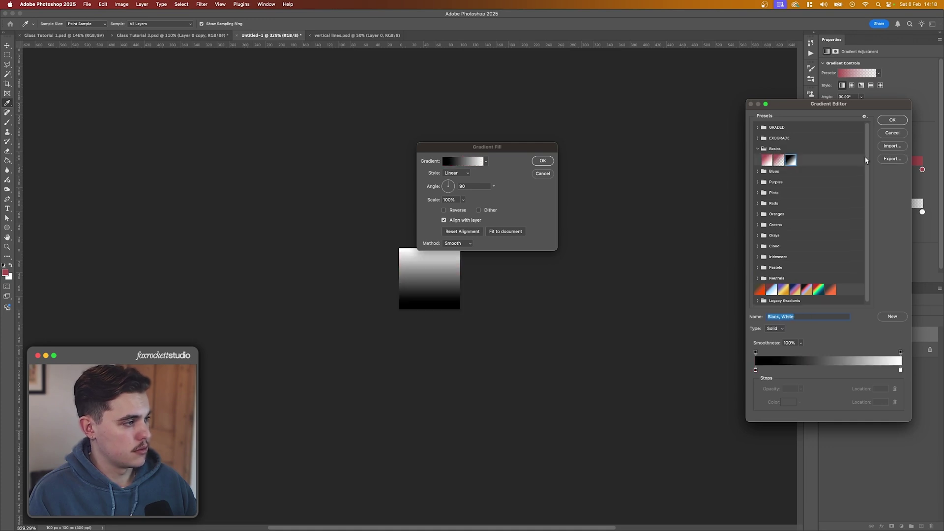
click(883, 122)
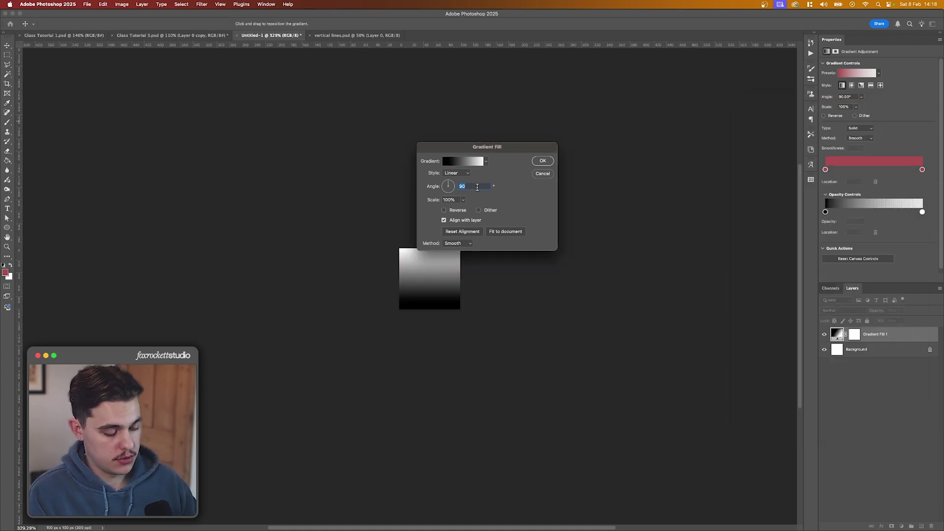
text(0)
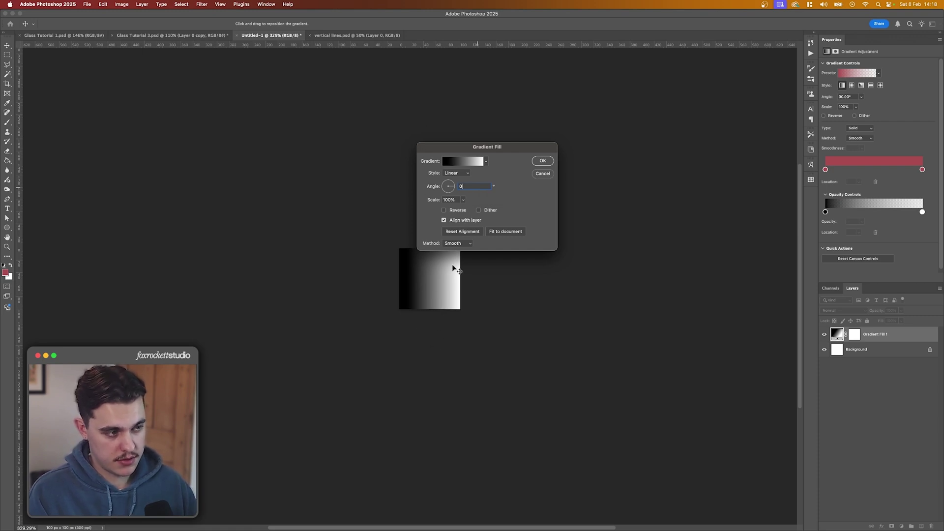
double_click(464, 186)
text(90)
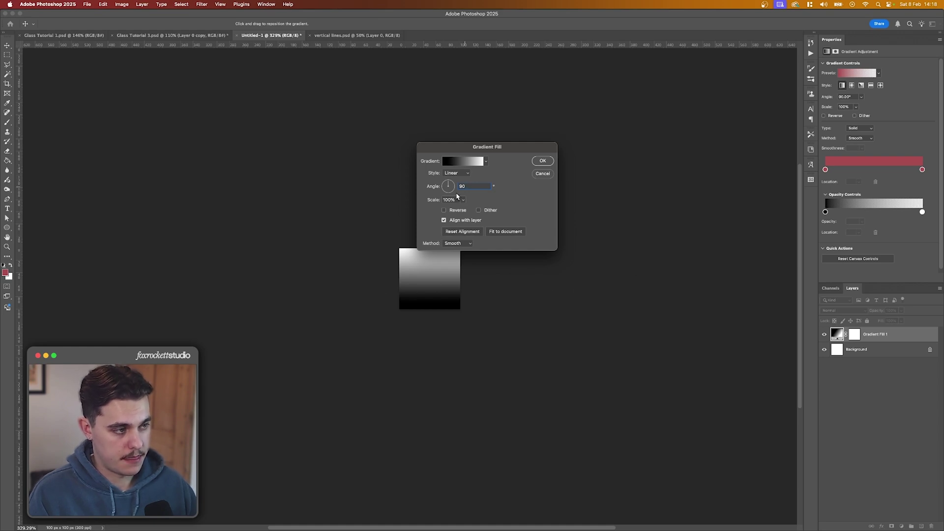
key(BackSpace)
text(0)
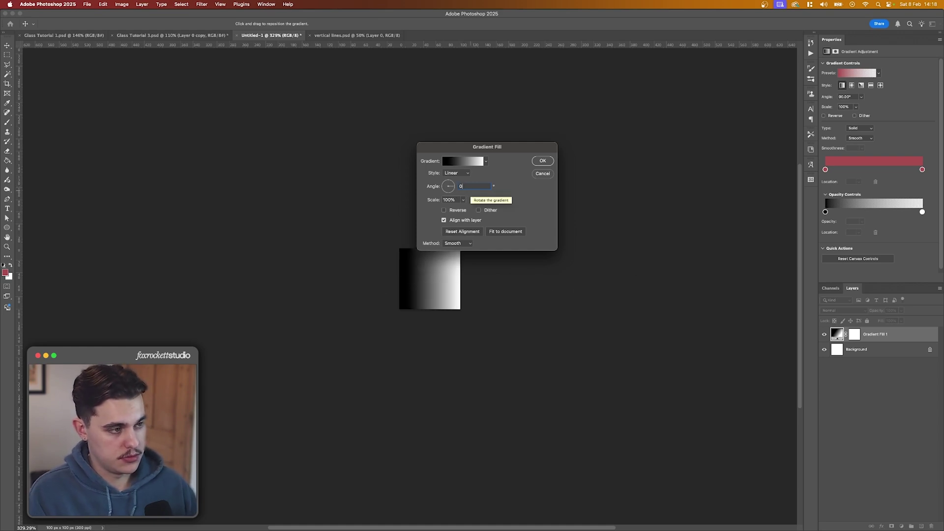
click(453, 212)
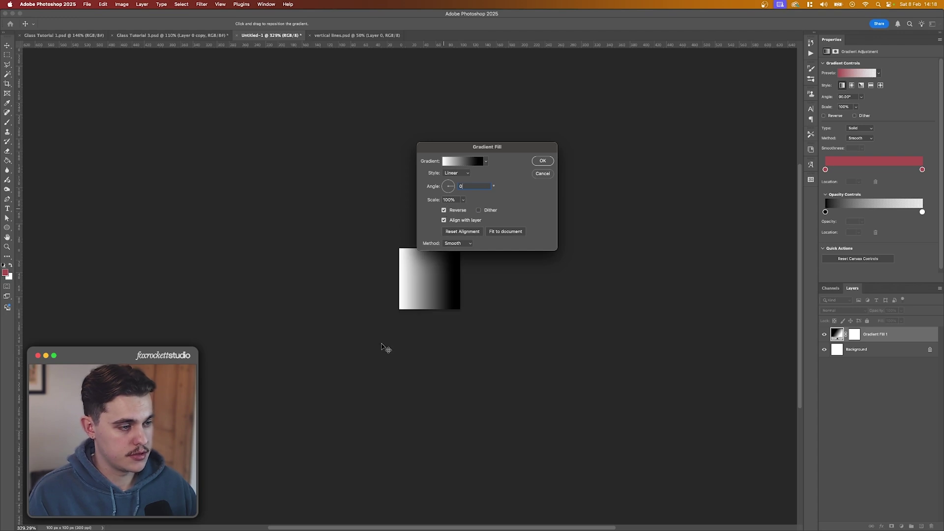
click(544, 161)
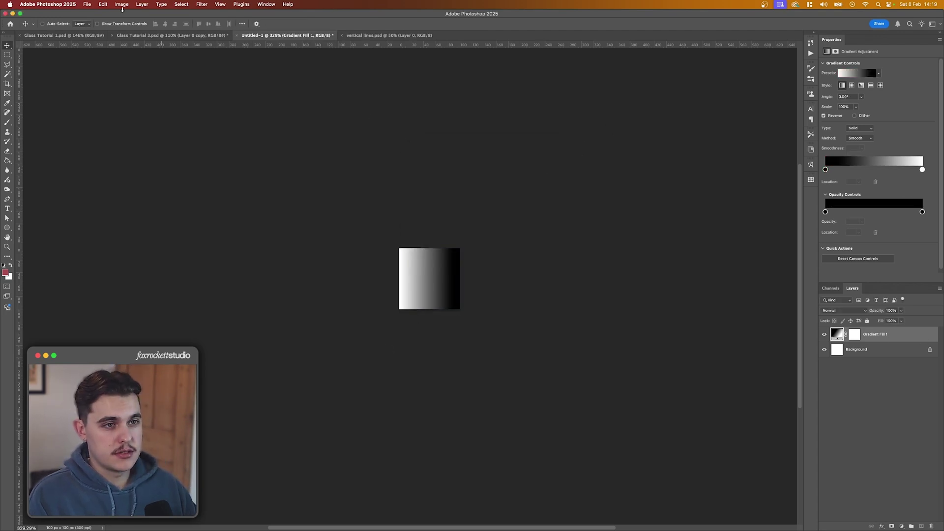
Step: Define the square as a pattern named 'vertical lines'
click(103, 5)
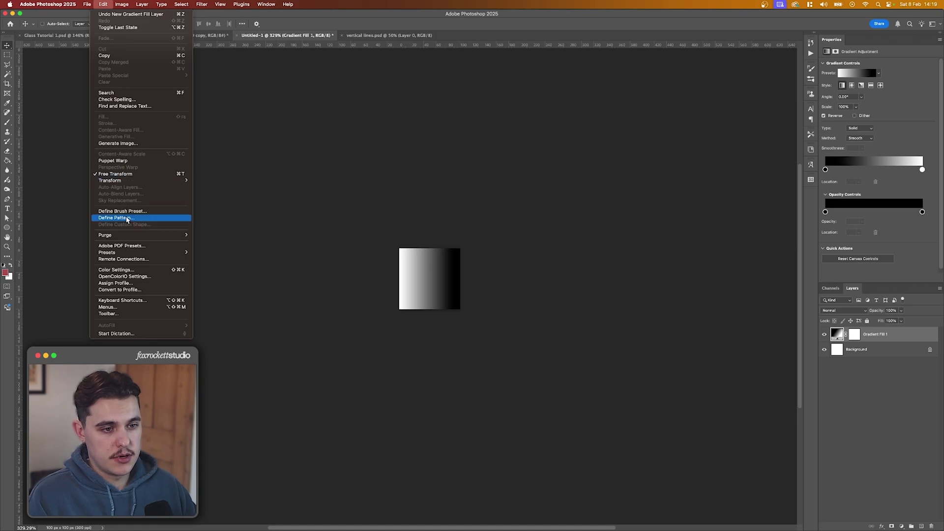
click(126, 217)
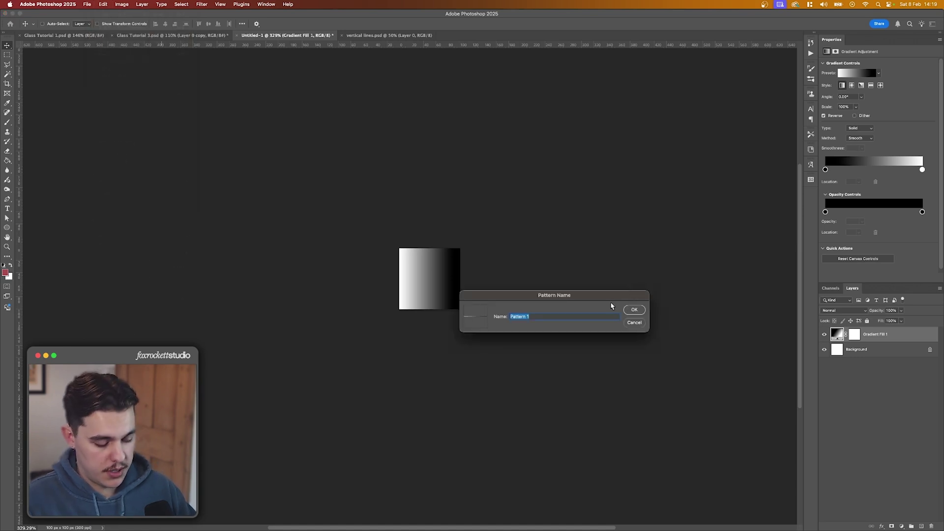
text(verti)
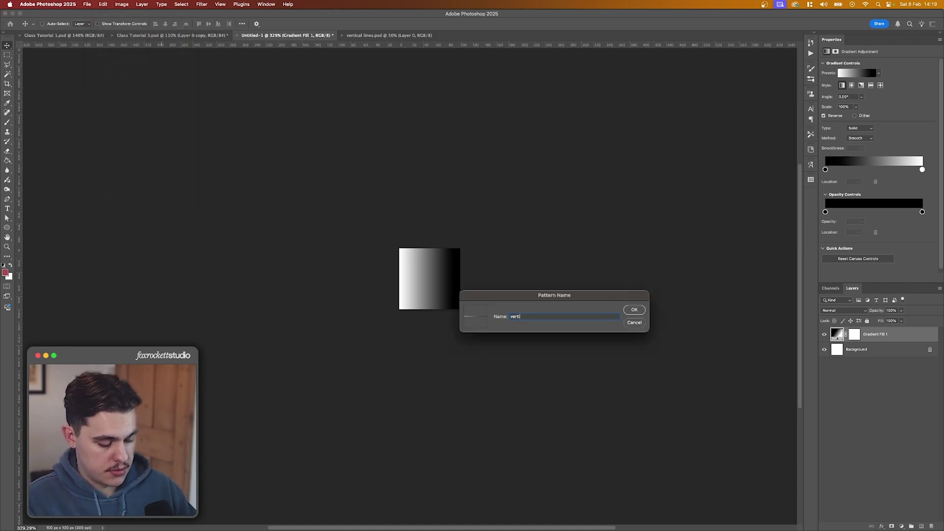
text(cal lines)
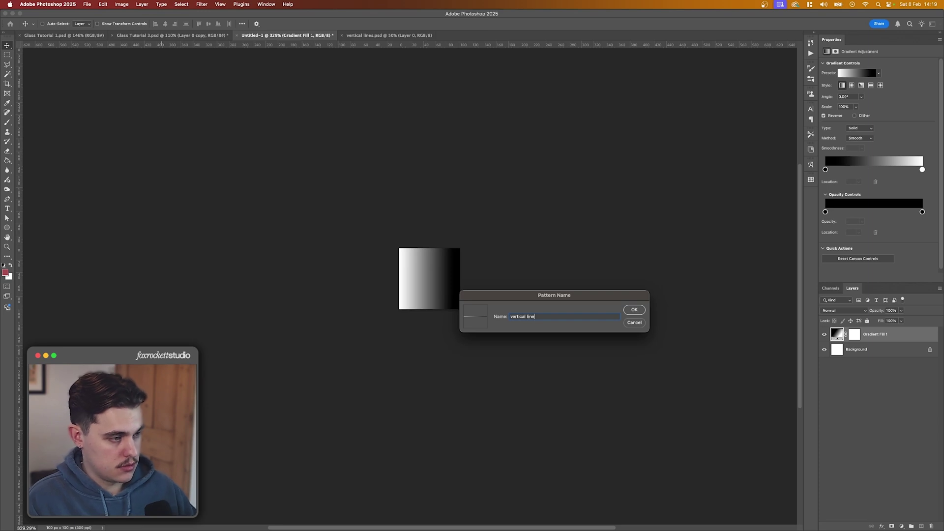
click(634, 310)
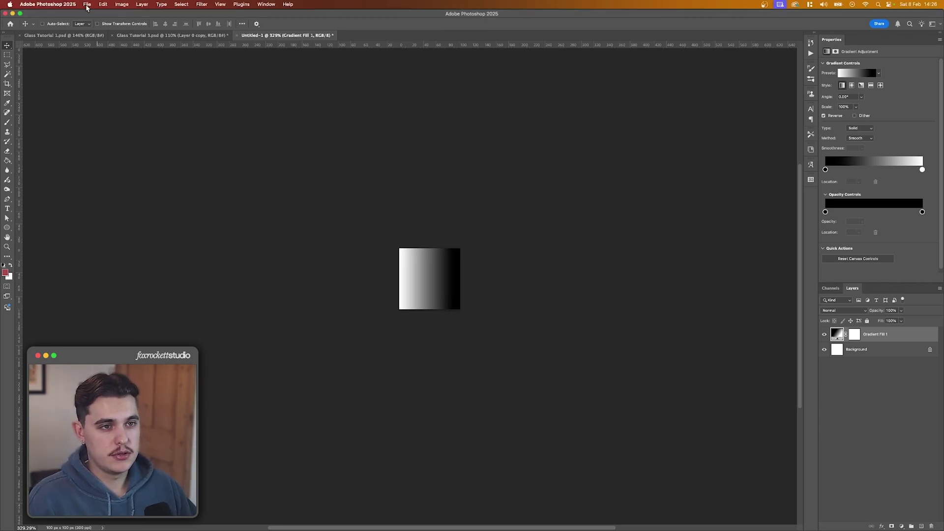
Step: Create a new 3000 × 4000 document
click(86, 4)
click(93, 20)
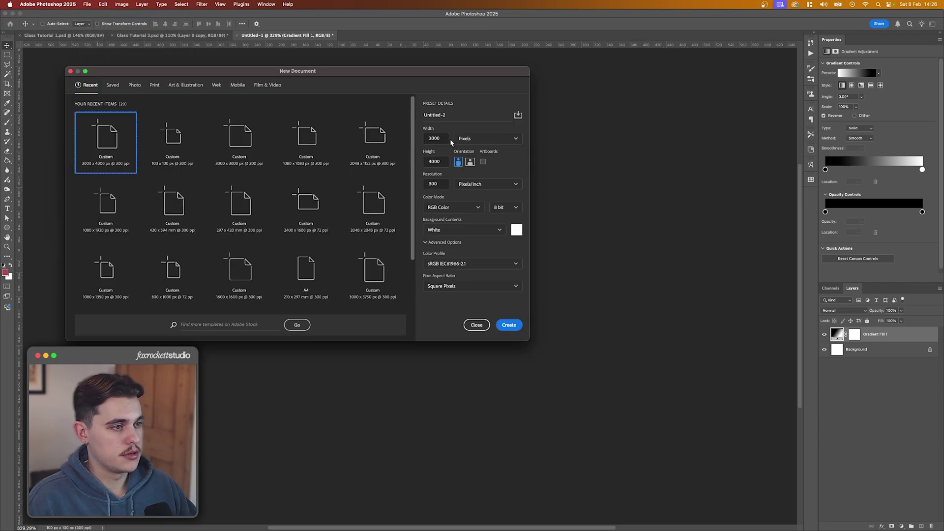
double_click(447, 139)
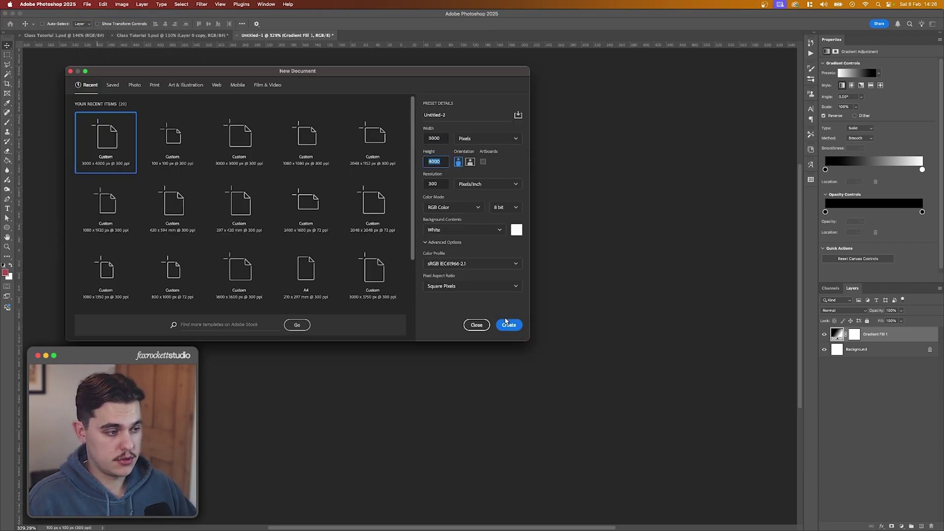
click(509, 325)
Step: Add a Pattern fill layer using the new vertical gradient stripe pattern
click(901, 525)
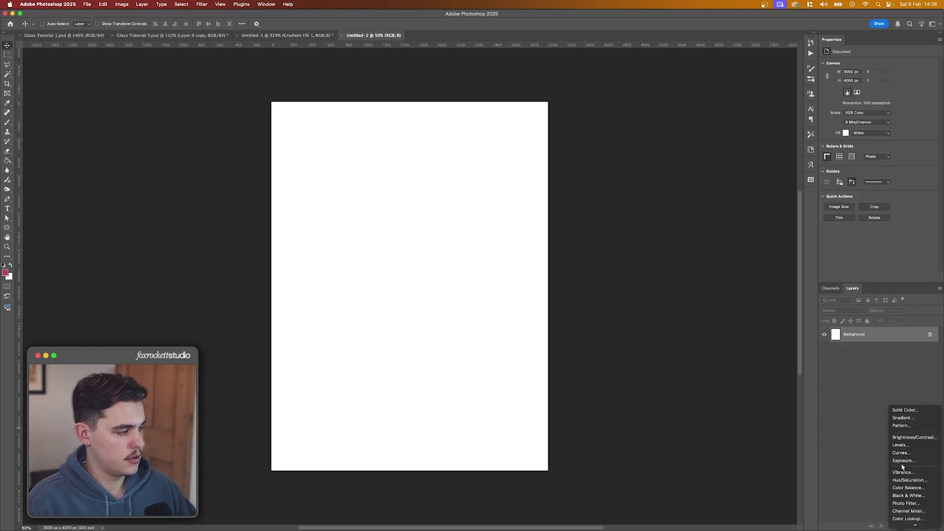
click(902, 427)
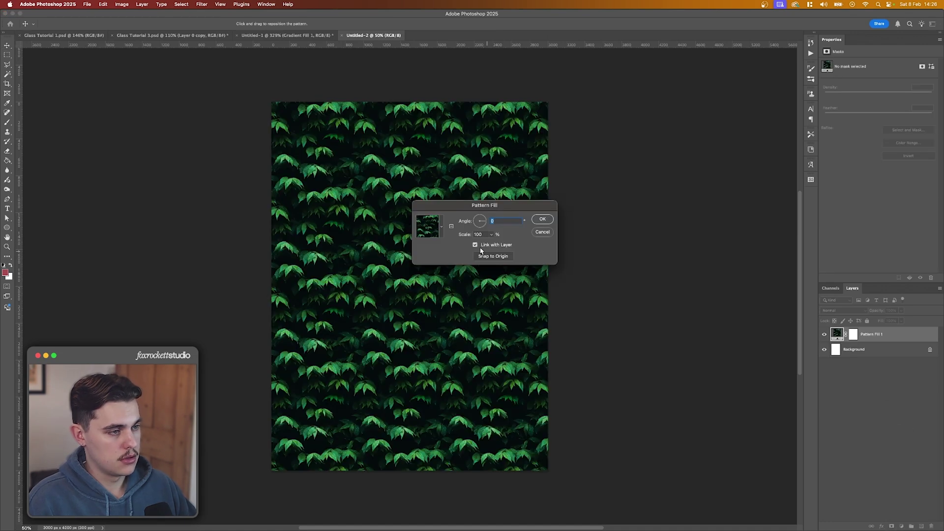
click(442, 227)
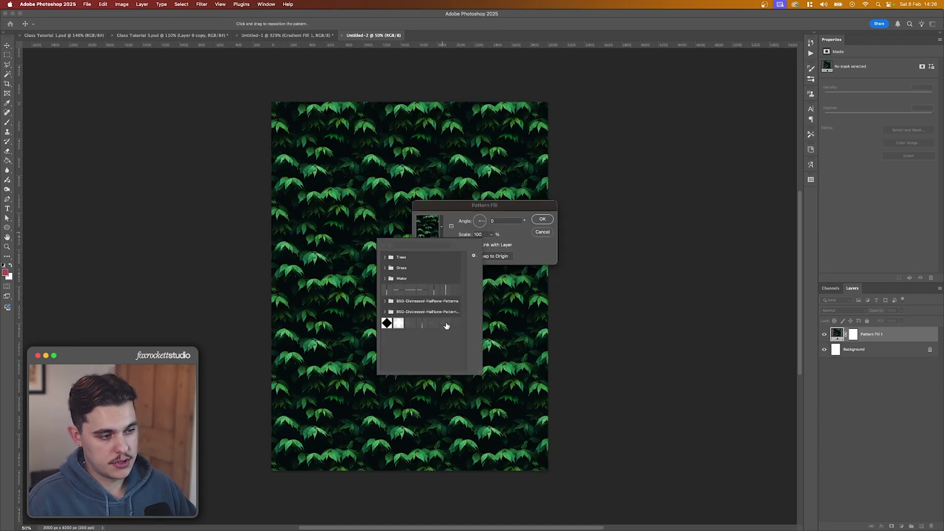
click(446, 325)
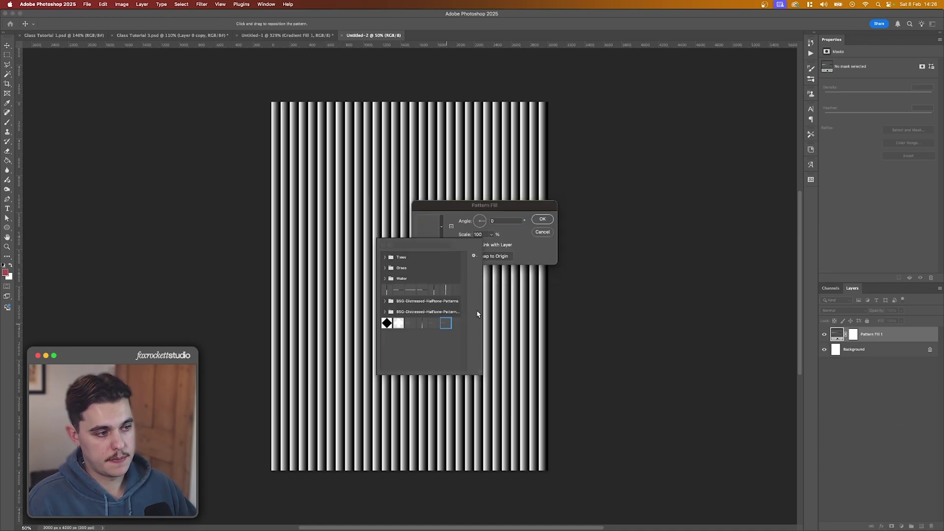
click(534, 221)
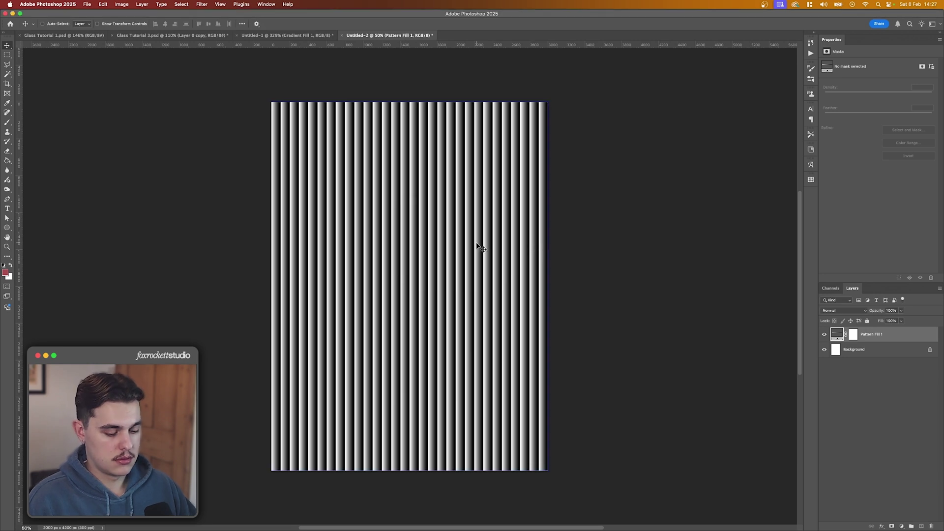
Step: Save it to the computer as vertical lines.psd, replacing the old file, then return to Glass Tutorial 3
key(super+s)
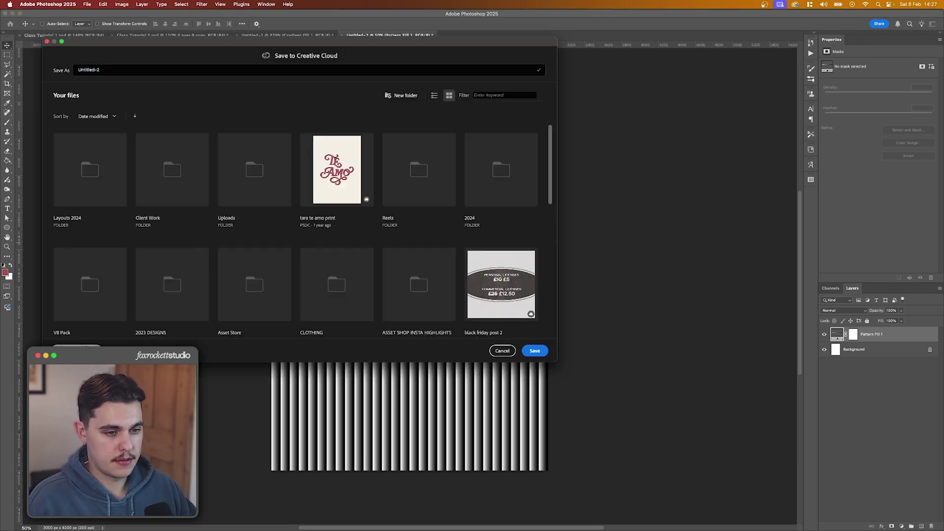
click(76, 345)
text(ver)
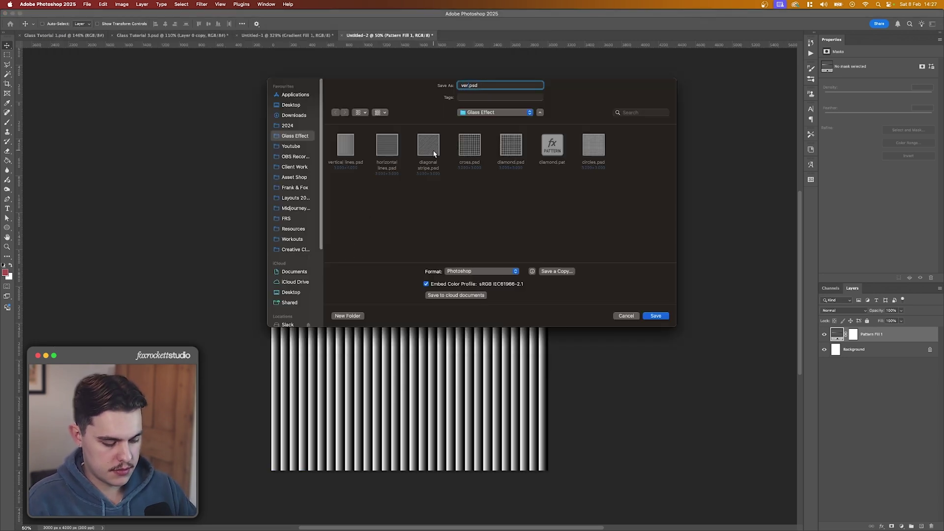
text(tical lines)
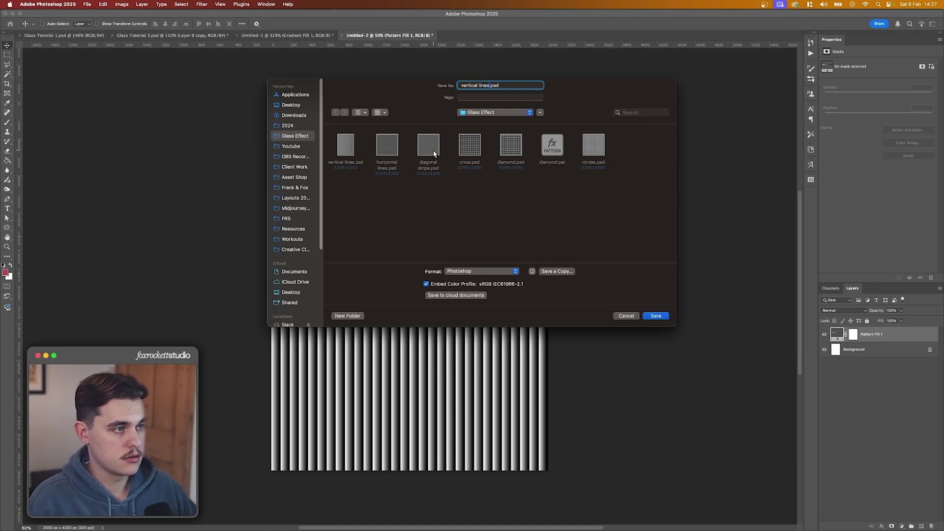
key(Return)
click(482, 239)
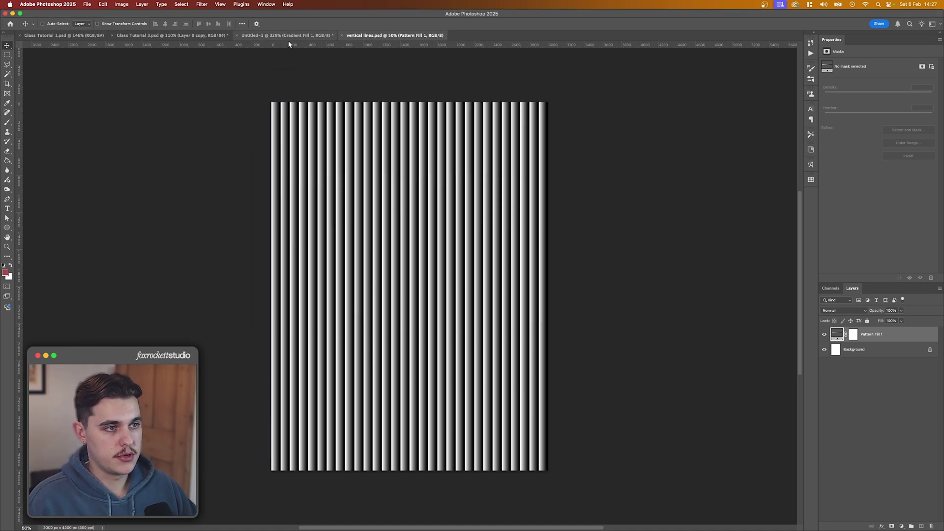
click(164, 35)
click(873, 385)
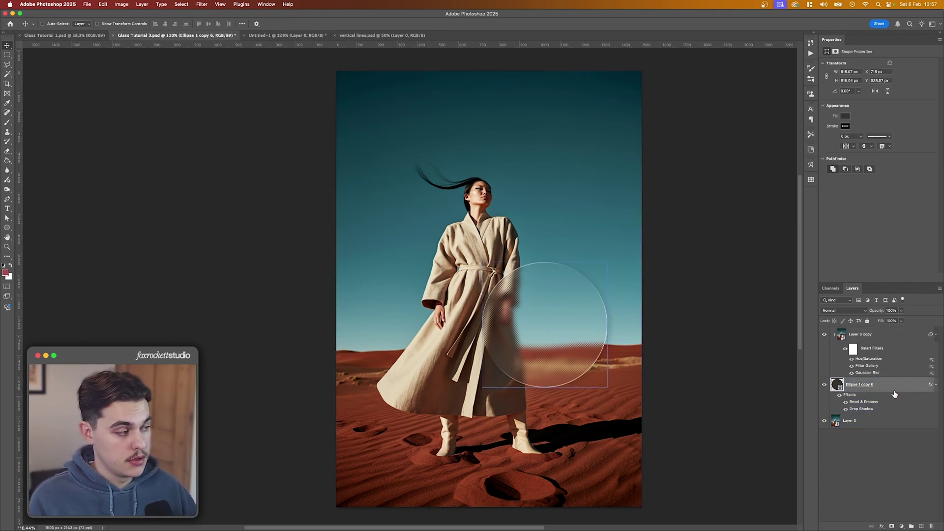
Step: Load vertical lines.psd as the Glass texture on Layer 0 copy, with distortion 17 and higher smoothness
click(885, 344)
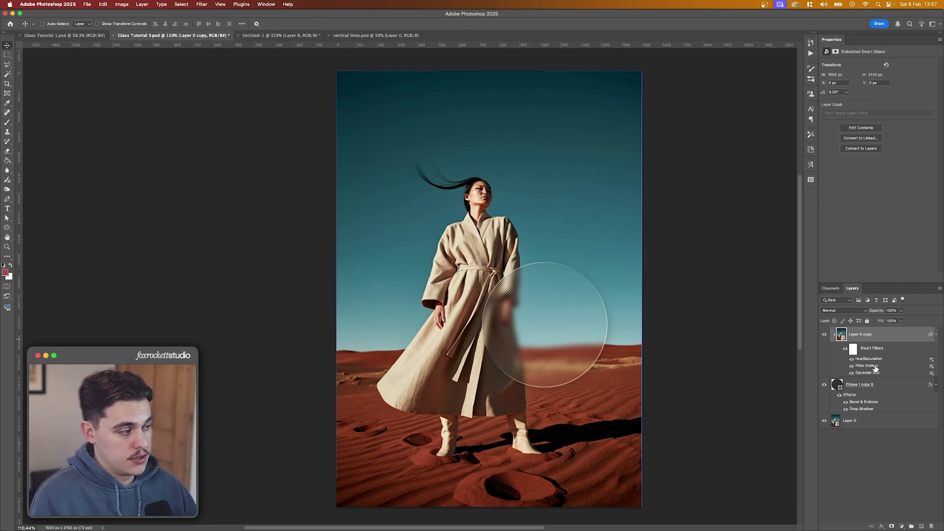
double_click(875, 367)
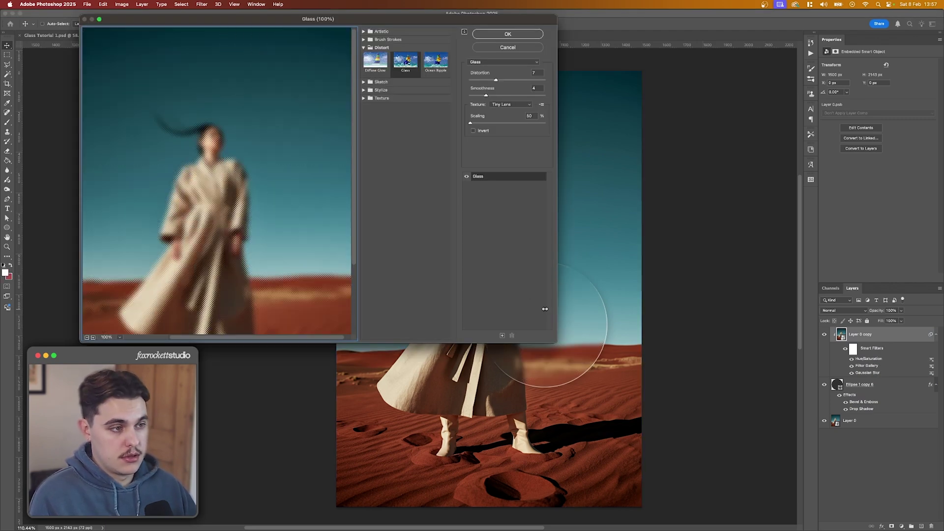
click(542, 105)
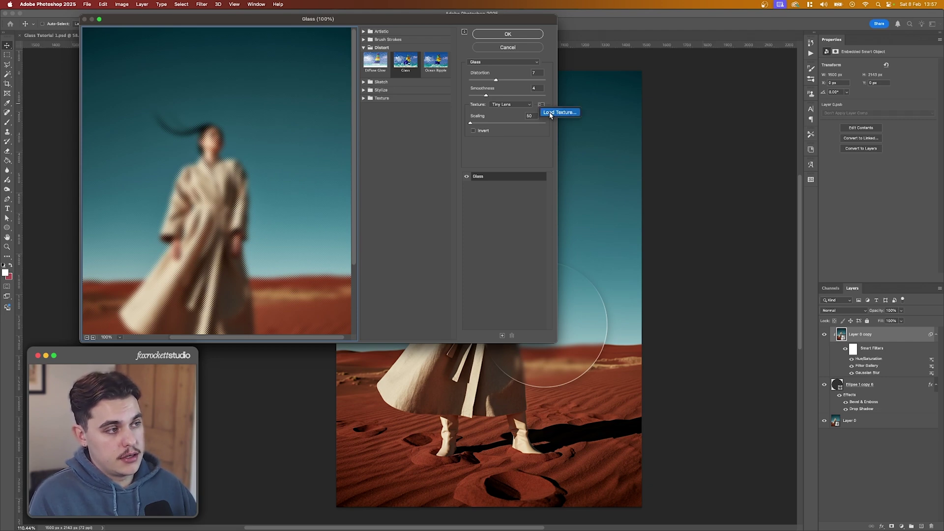
click(551, 111)
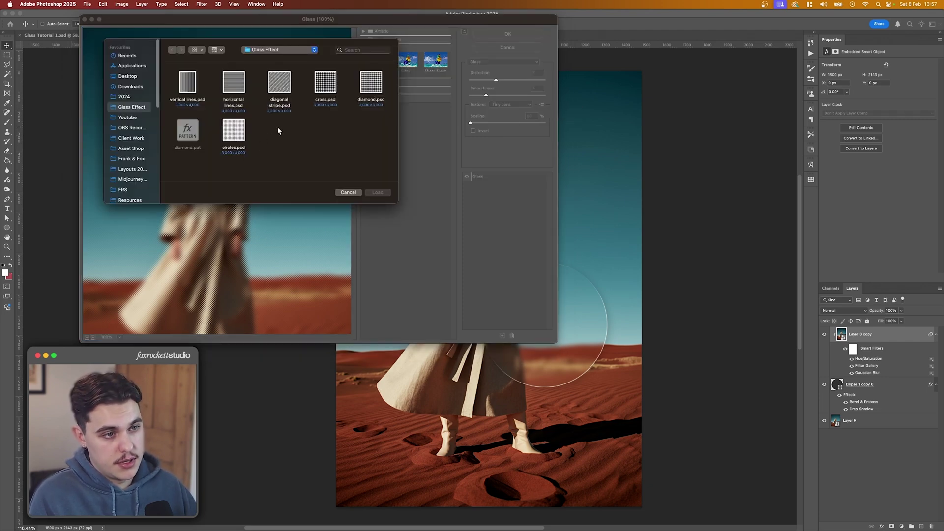
click(188, 84)
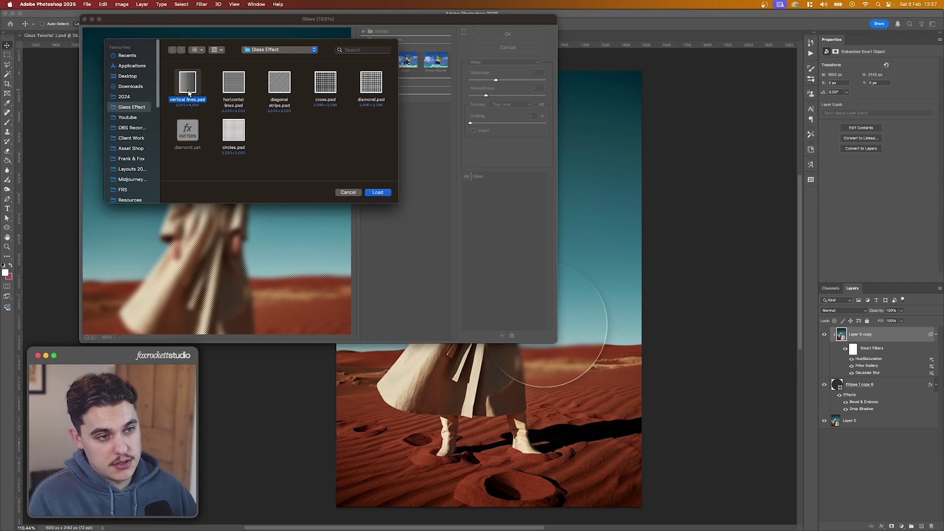
click(377, 193)
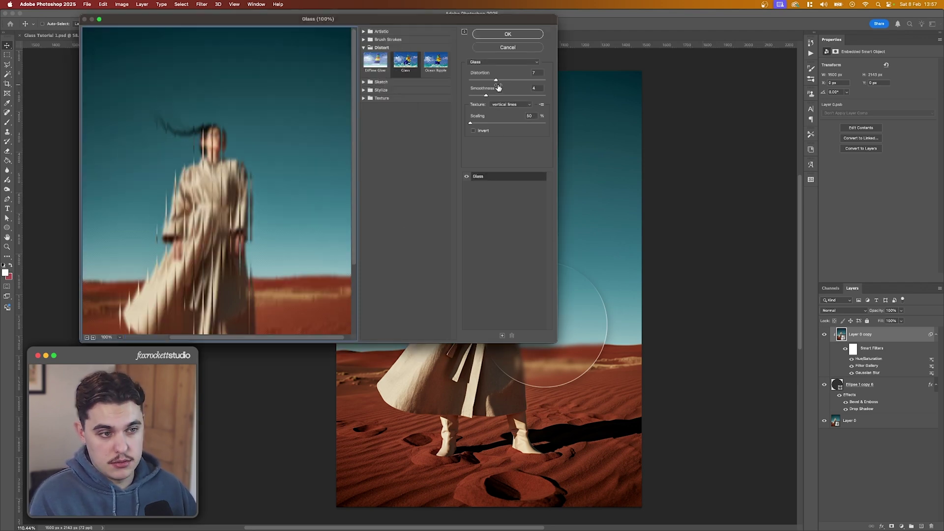
drag(495, 80, 529, 85)
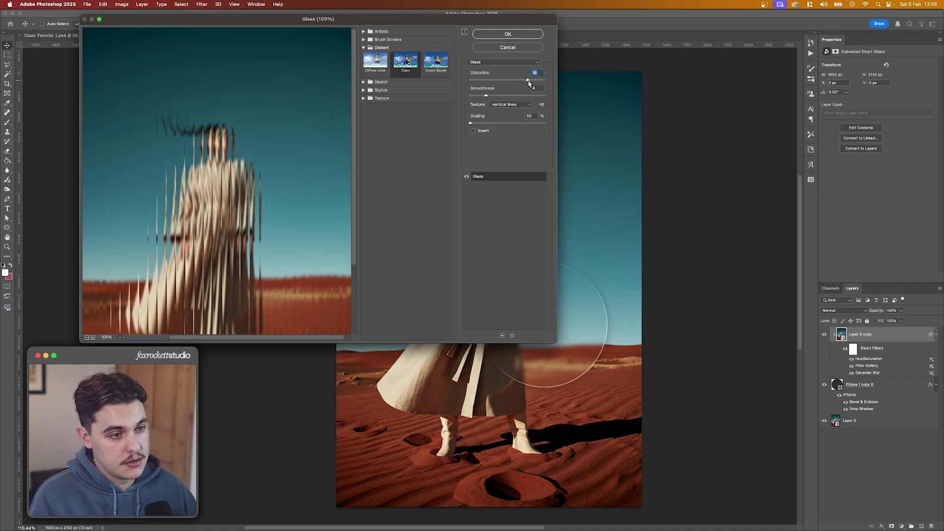
drag(531, 84, 505, 97)
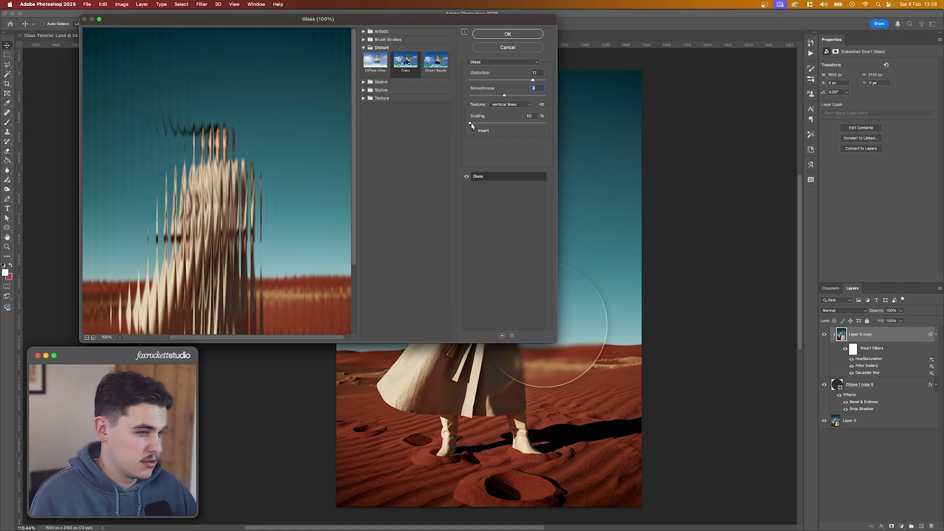
click(510, 35)
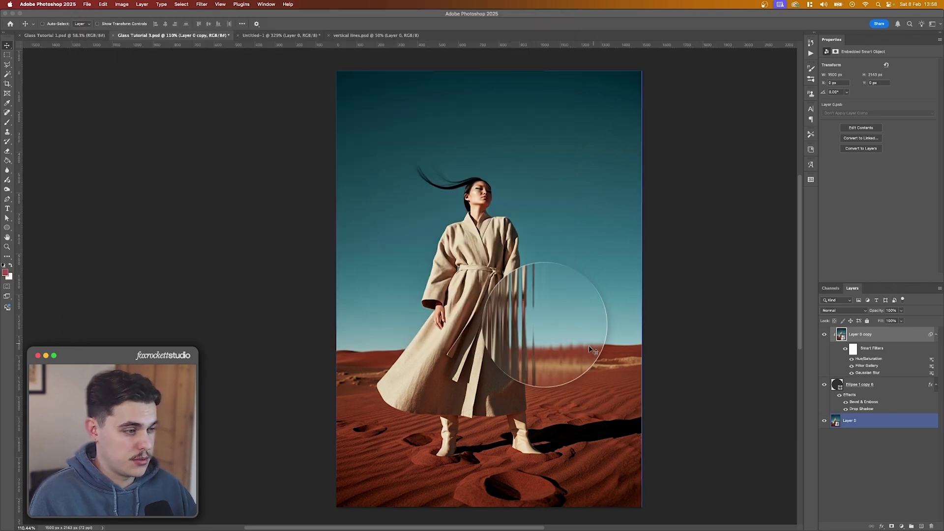